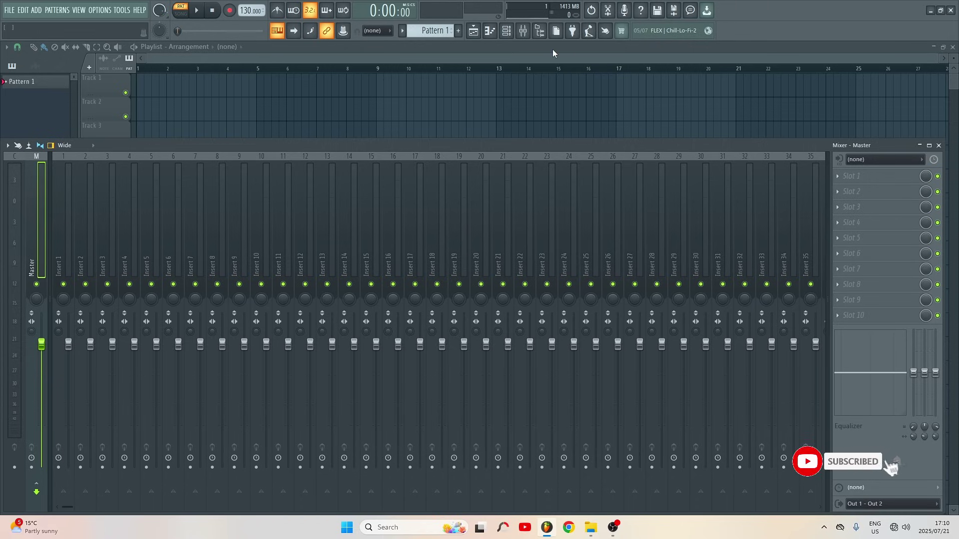
Turn on two steps in the 808 Kick row of the Channel rack
{"action": "left_click", "coordinate": [513, 35]}
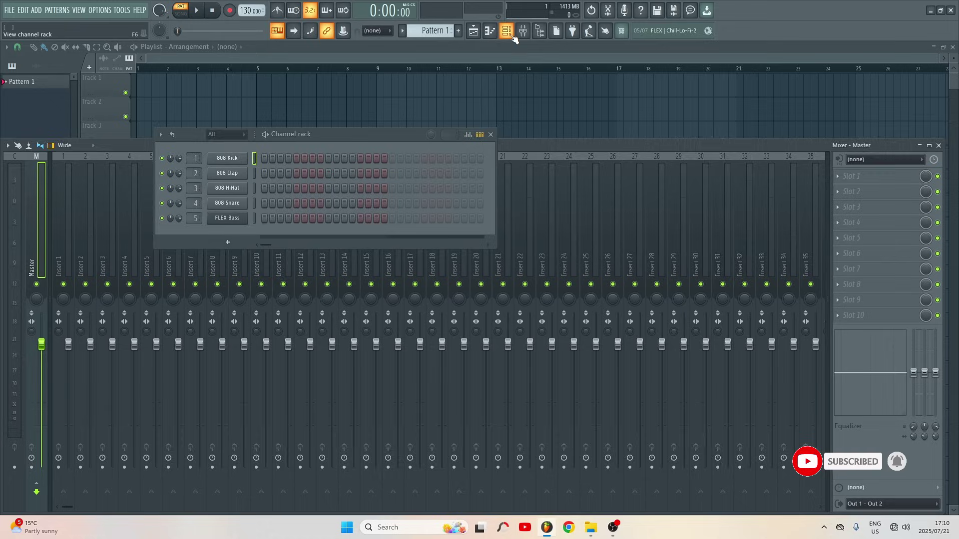
{"action": "left_click", "coordinate": [265, 159]}
{"action": "left_click", "coordinate": [297, 159]}
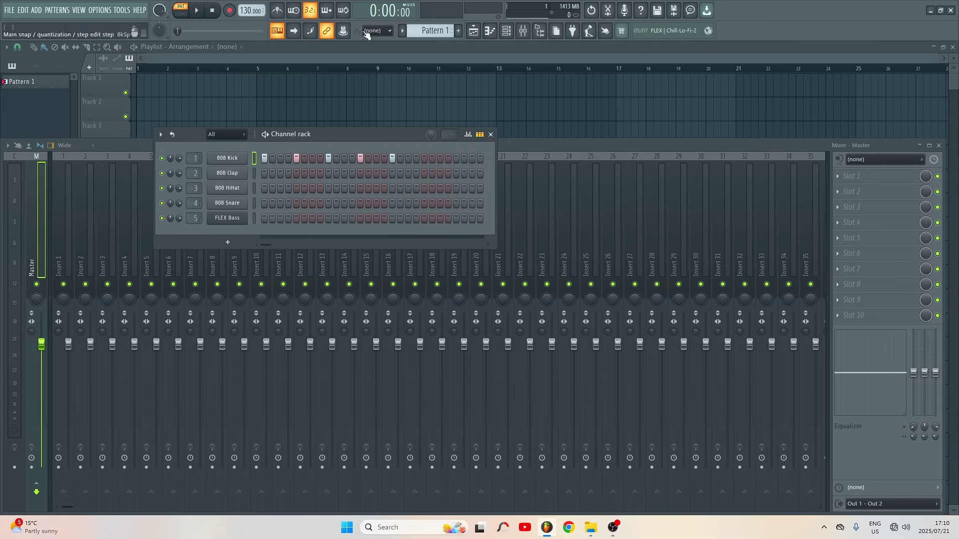
Maximize the Playlist, then place a Pattern 1 clip at bar 1 and delete it
{"action": "double_click", "coordinate": [357, 47]}
{"action": "left_click", "coordinate": [172, 93]}
{"action": "left_click_drag", "start_coordinate": [204, 85], "coordinate": [167, 79]}
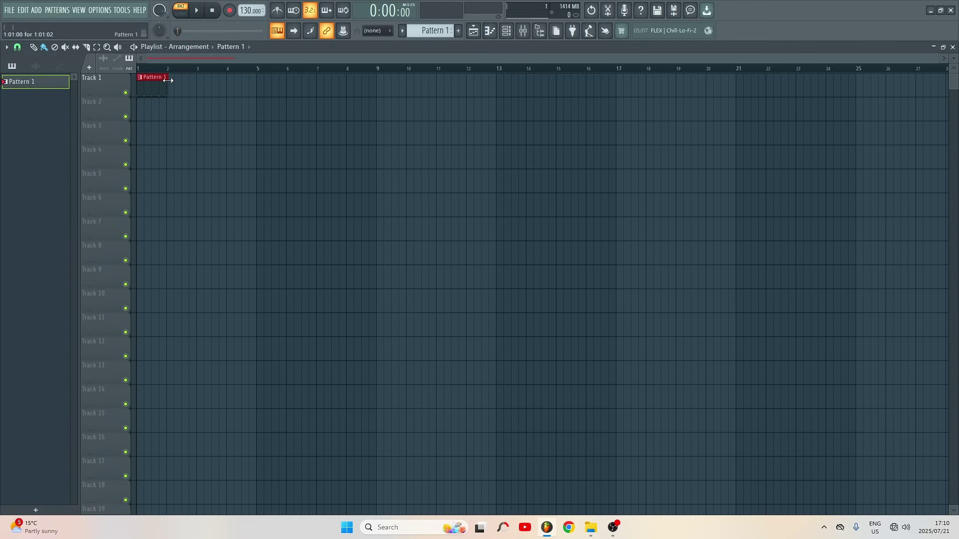
{"action": "right_click", "coordinate": [167, 79]}
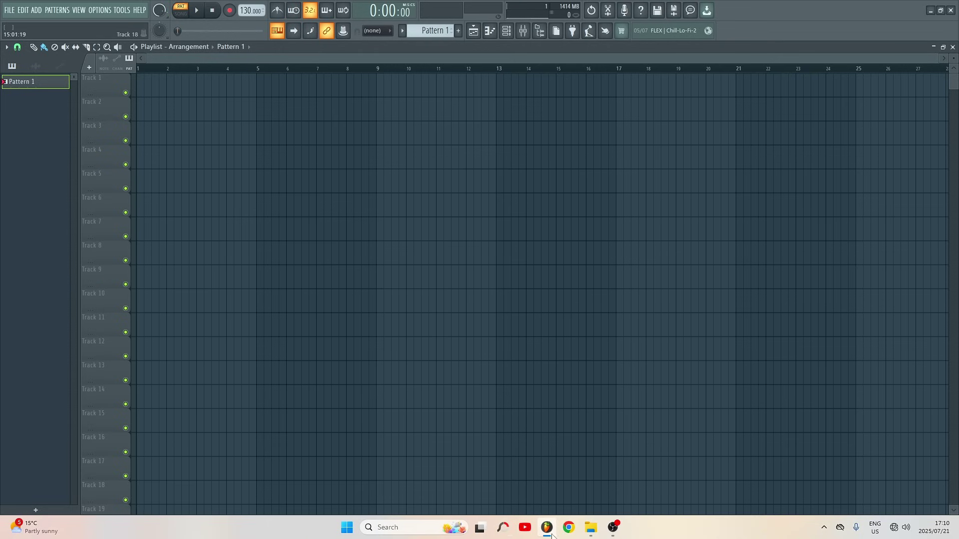
Find the Bank Pain Beats folder via Windows search and drag its Mix & Master MP3 onto Track 1
{"action": "left_click", "coordinate": [390, 530]}
{"action": "type", "text": "prod"}
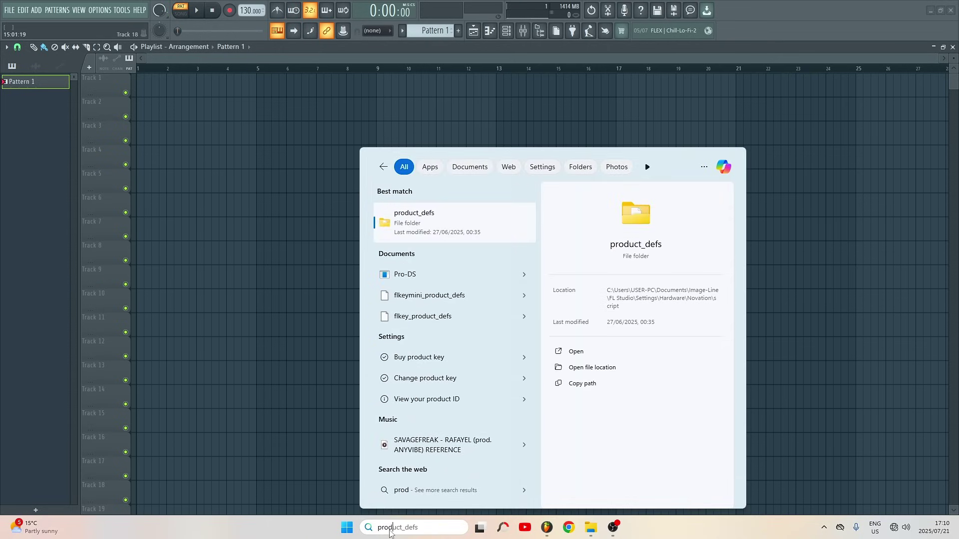
{"action": "type", "text": "uctio"}
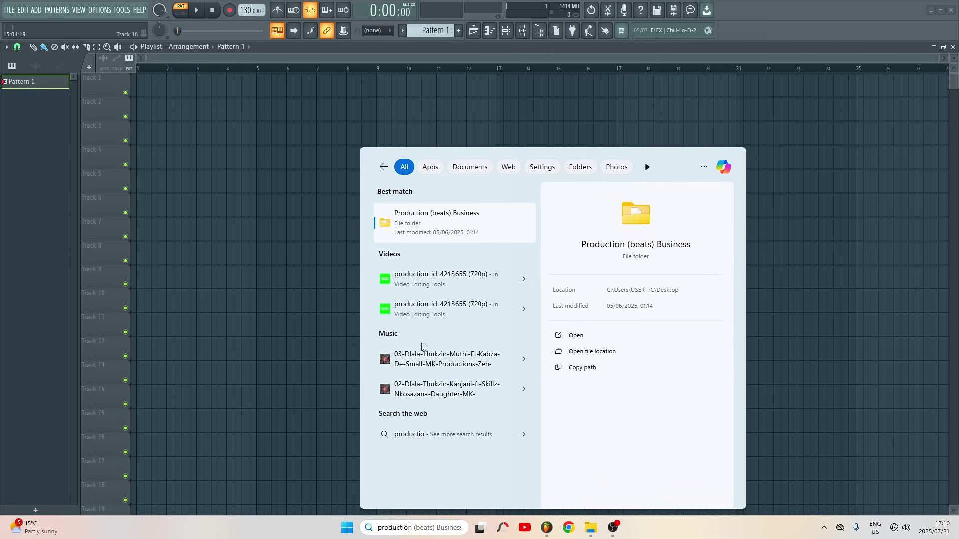
{"action": "left_click", "coordinate": [449, 213]}
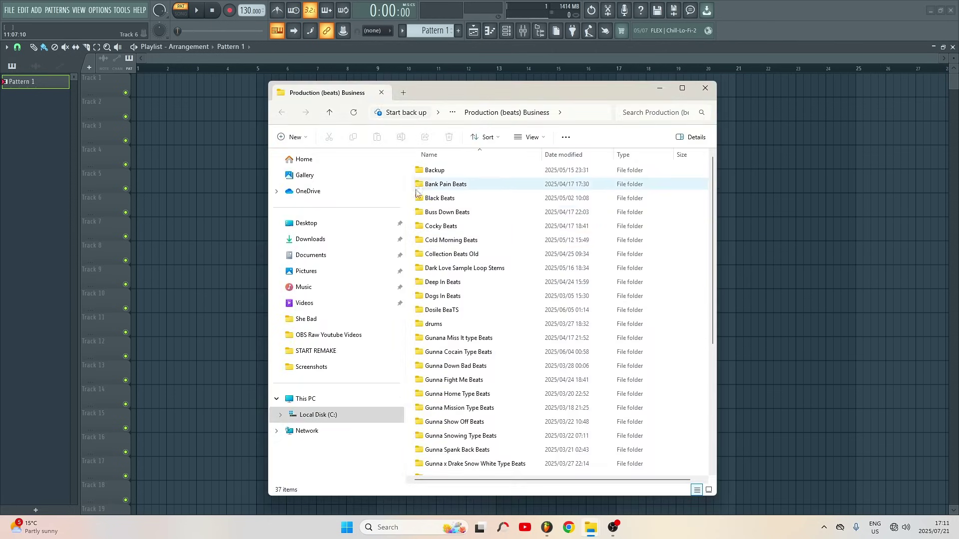
{"action": "double_click", "coordinate": [439, 185]}
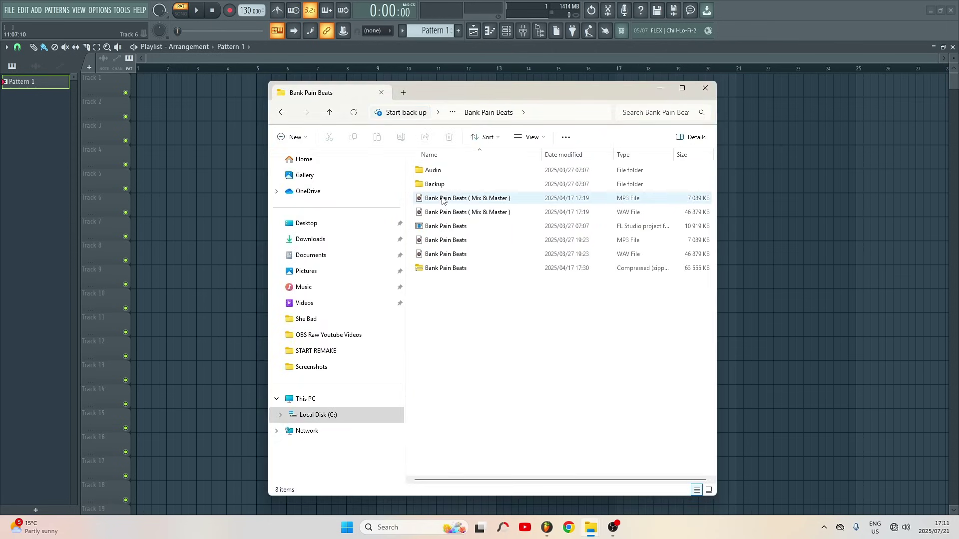
{"action": "mouse_move", "coordinate": [442, 200]}
{"action": "left_mouse_down"}
{"action": "mouse_move", "coordinate": [360, 176]}
{"action": "mouse_move", "coordinate": [145, 79]}
{"action": "mouse_move", "coordinate": [146, 88]}
{"action": "left_mouse_up"}
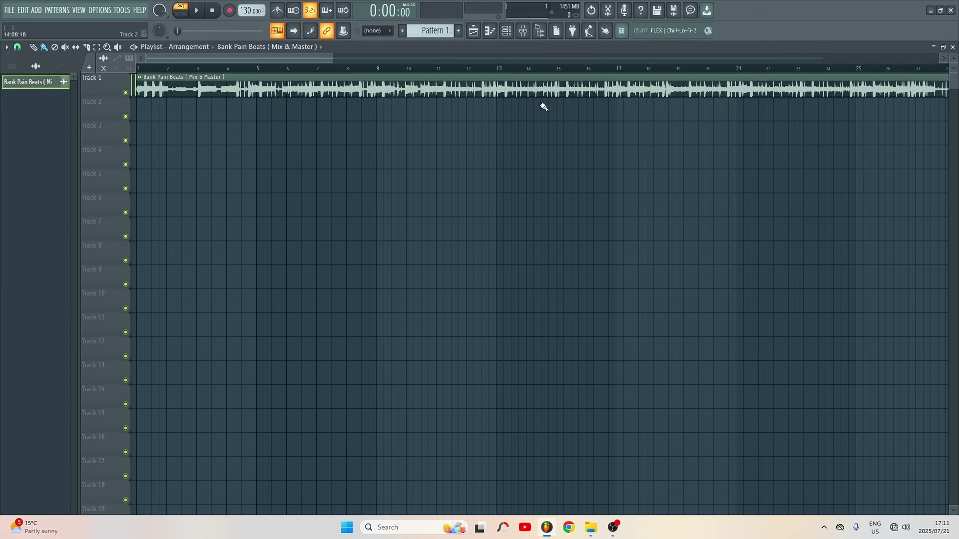
Lower the beat clip's gain to -6.3 dB and route its channel to mixer insert 1
{"action": "left_click_drag", "start_coordinate": [542, 95], "coordinate": [543, 95]}
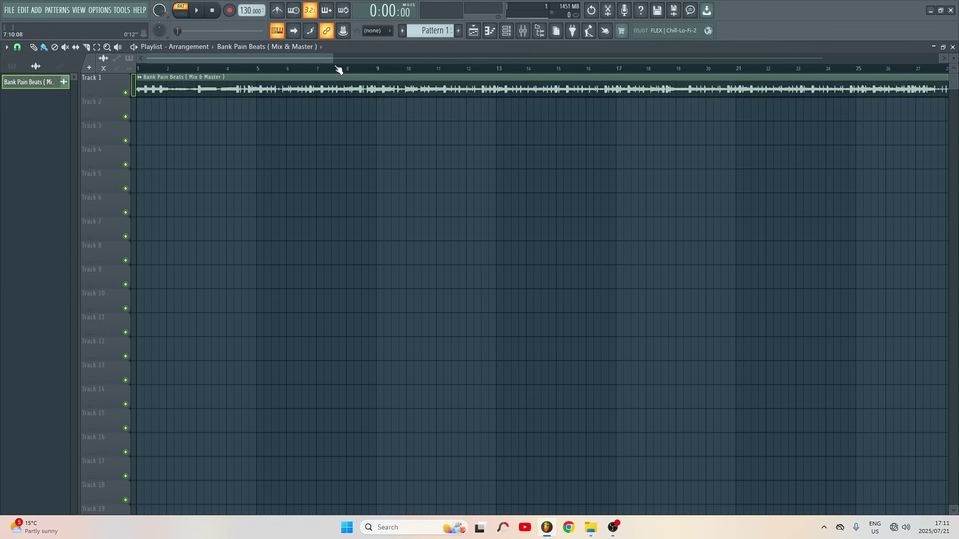
{"action": "scroll", "coordinate": [335, 68], "scroll_direction": "down", "scroll_amount": 5}
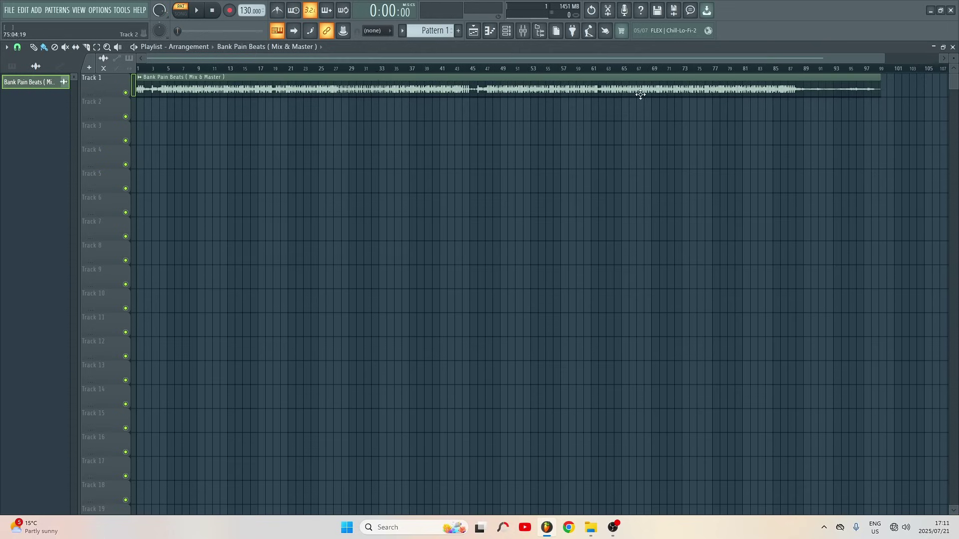
{"action": "double_click", "coordinate": [381, 84]}
{"action": "left_click", "coordinate": [525, 35]}
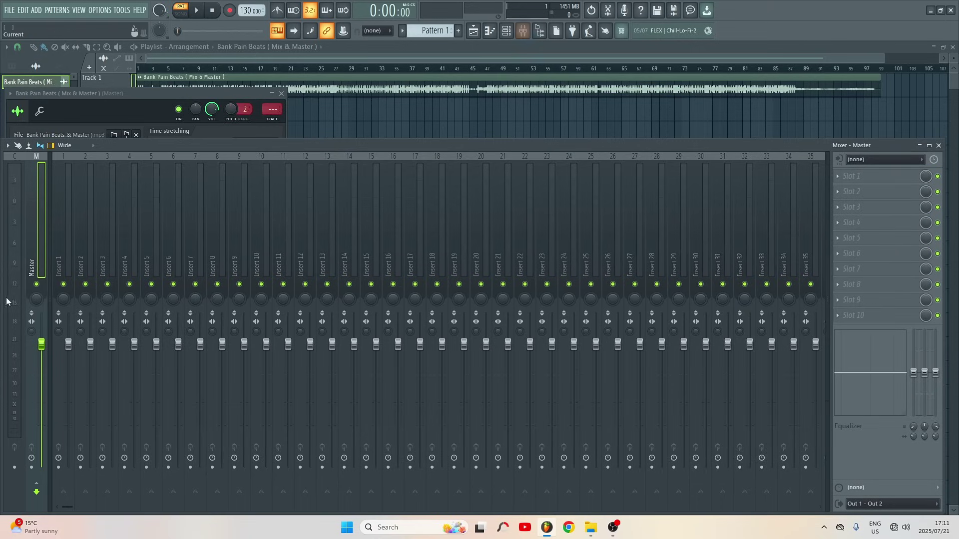
{"action": "left_click", "coordinate": [62, 263]}
{"action": "right_click", "coordinate": [62, 263]}
{"action": "mouse_move", "coordinate": [146, 280]}
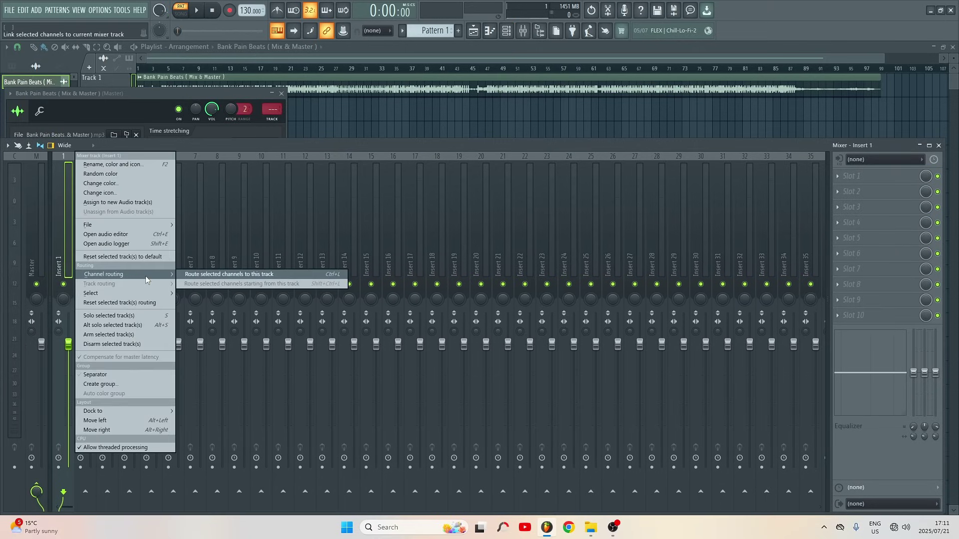
{"action": "left_click", "coordinate": [229, 274]}
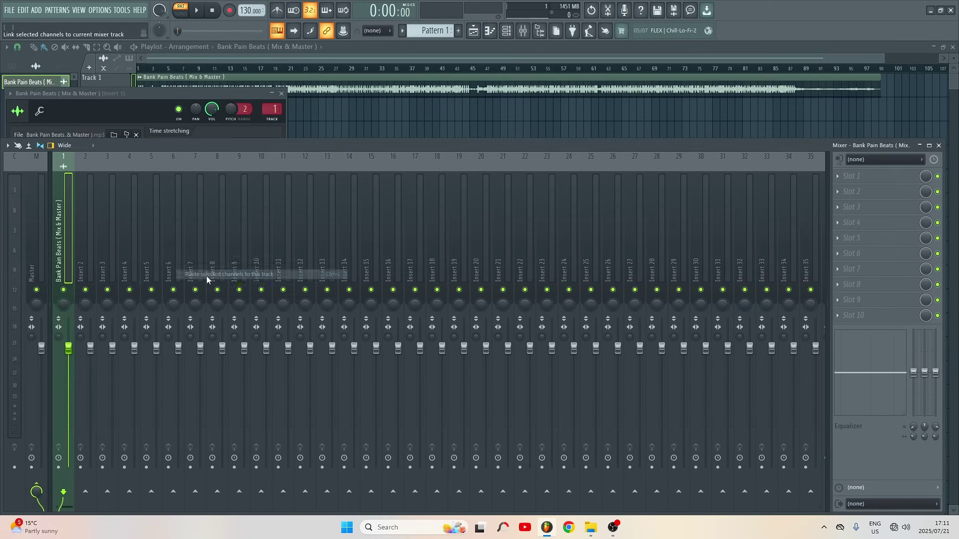
Rename insert 1 to 'Beats', colour it teal, and return to the playlist
{"action": "right_click", "coordinate": [72, 263]}
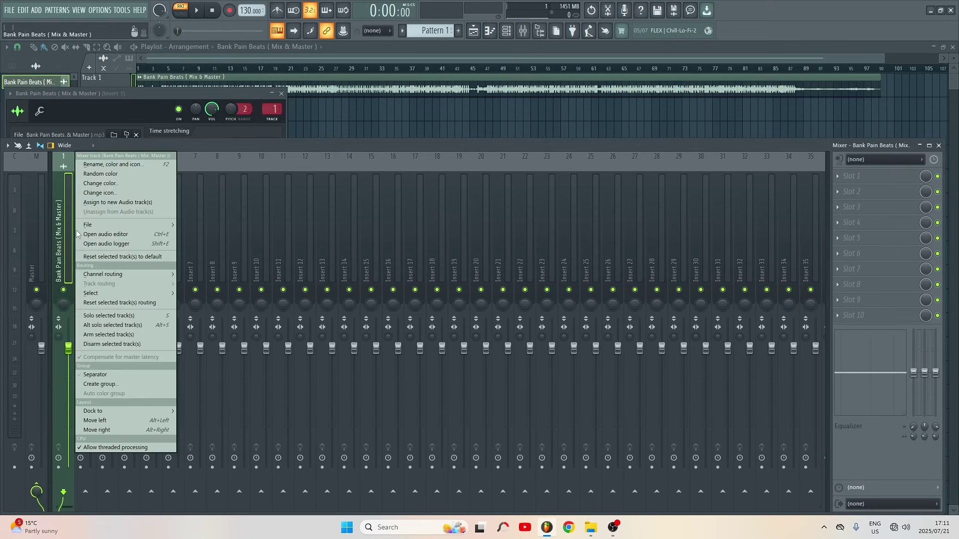
{"action": "left_click", "coordinate": [126, 165]}
{"action": "type", "text": "Beats"}
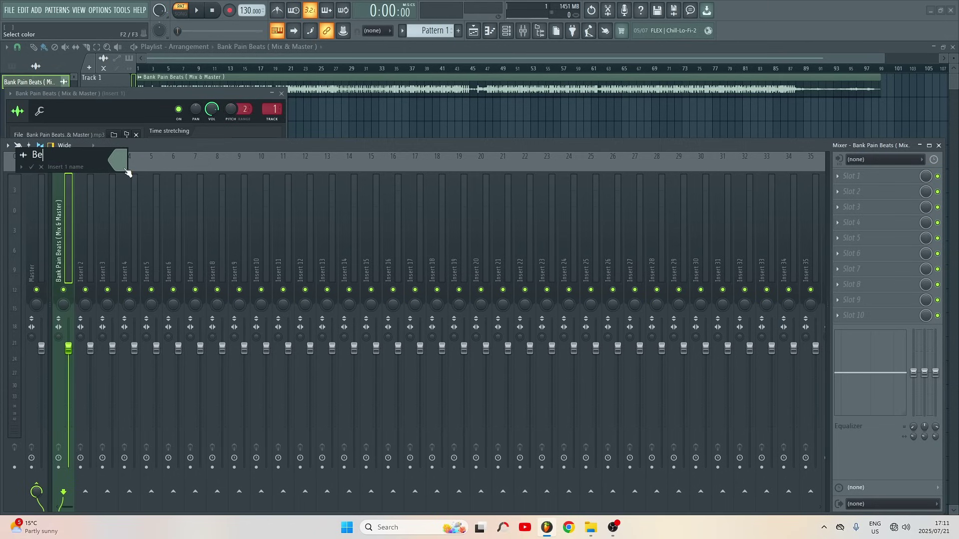
{"action": "left_click", "coordinate": [125, 170]}
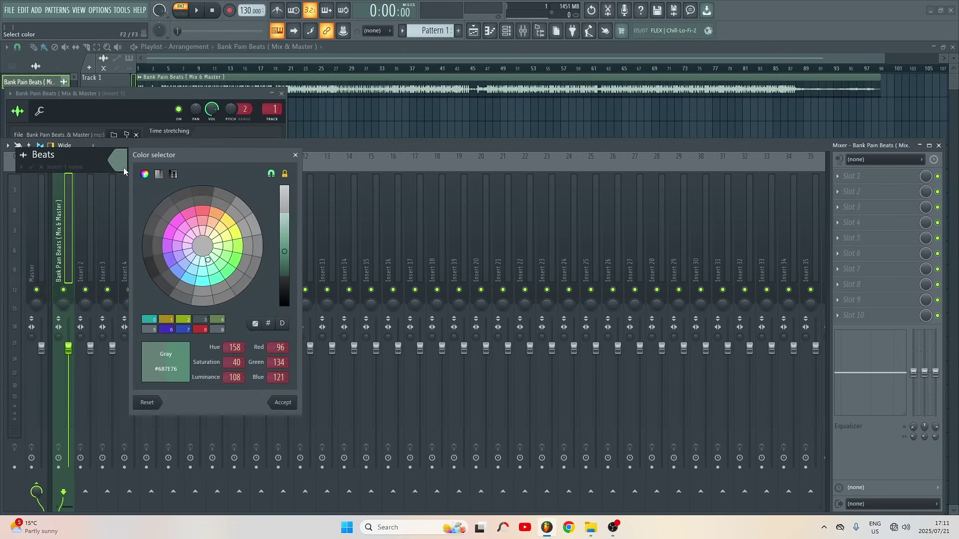
{"action": "left_click", "coordinate": [203, 281]}
{"action": "key", "text": "Return"}
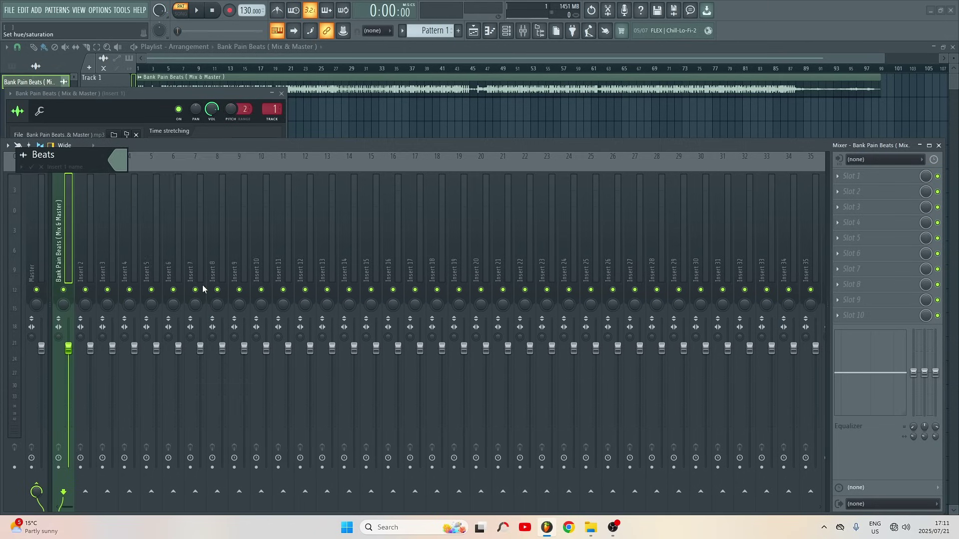
{"action": "key", "text": "Return"}
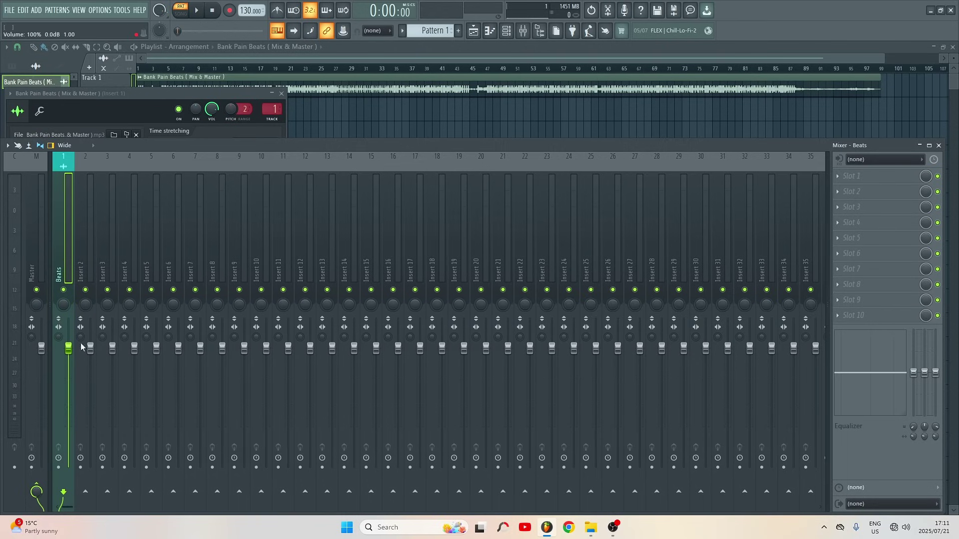
{"action": "left_click", "coordinate": [382, 63]}
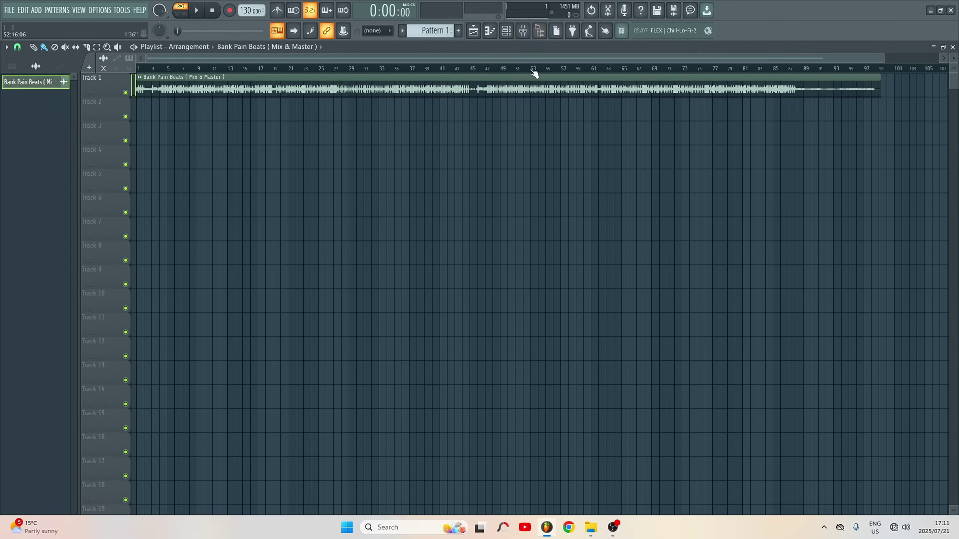
Name mixer insert 2 'Correction | Lead' and set its colour to brown-red
{"action": "left_click", "coordinate": [523, 31]}
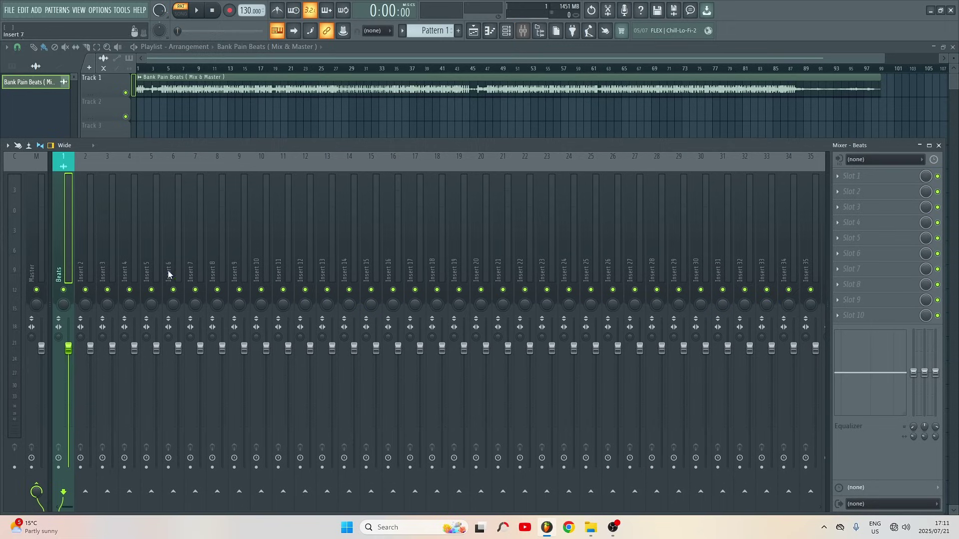
{"action": "left_click", "coordinate": [87, 263]}
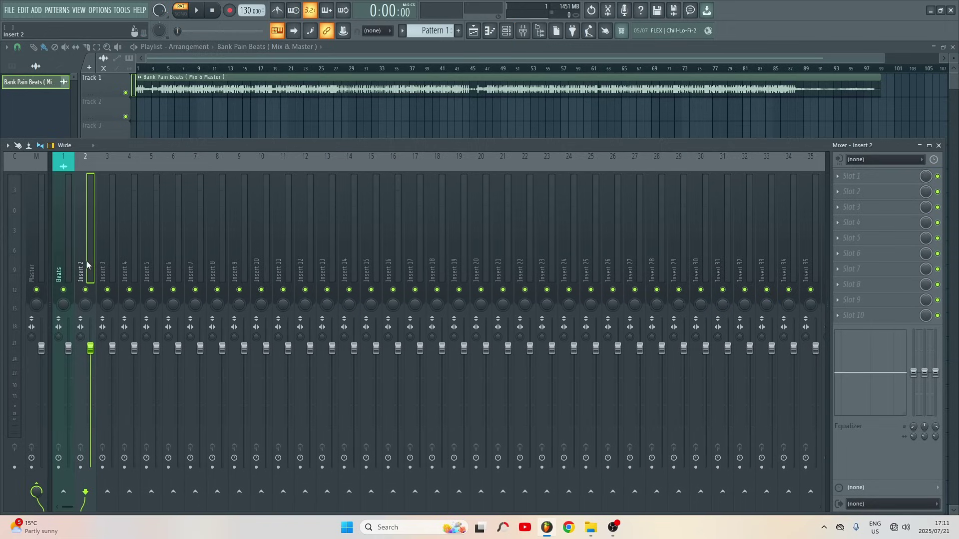
{"action": "right_click", "coordinate": [86, 260]}
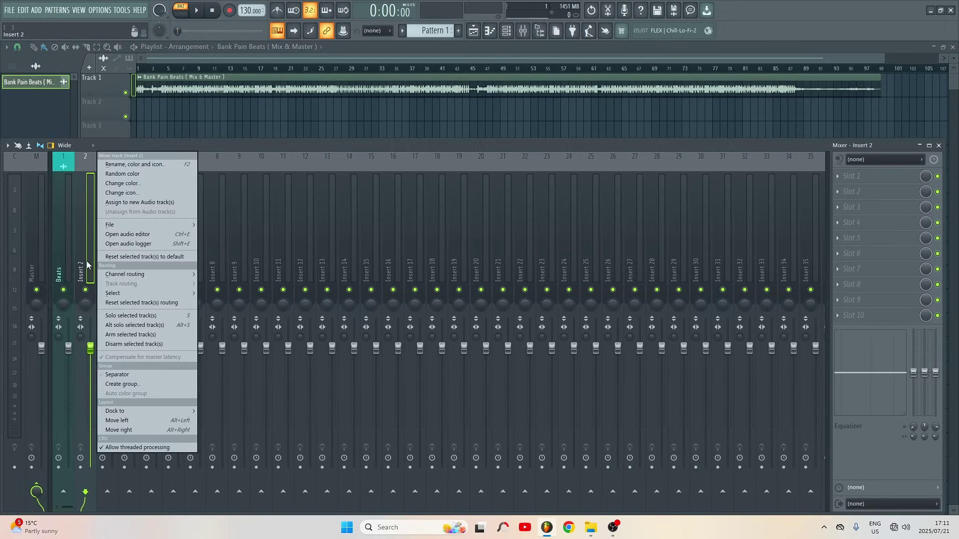
{"action": "left_click", "coordinate": [135, 164]}
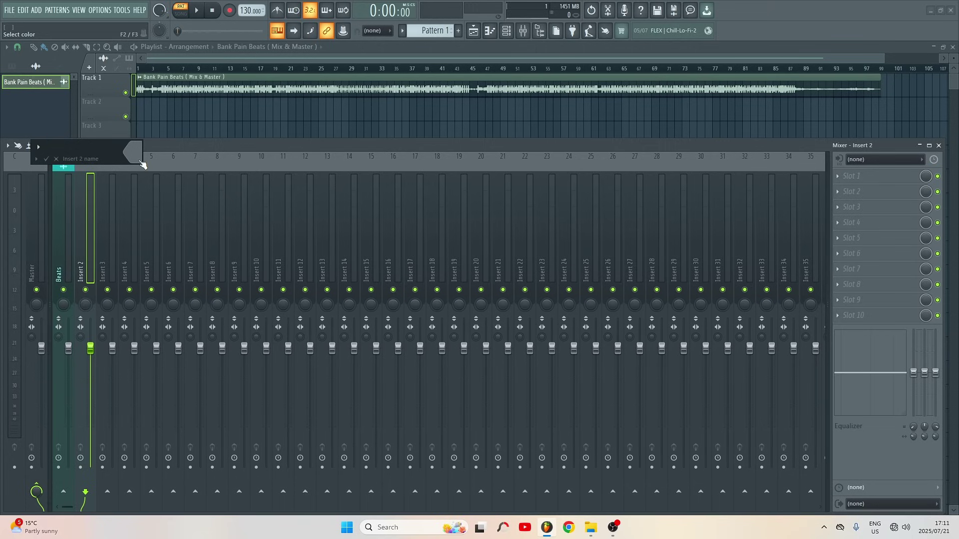
{"action": "type", "text": "Correction | Lead"}
{"action": "left_click", "coordinate": [142, 165]}
{"action": "left_click", "coordinate": [219, 205]}
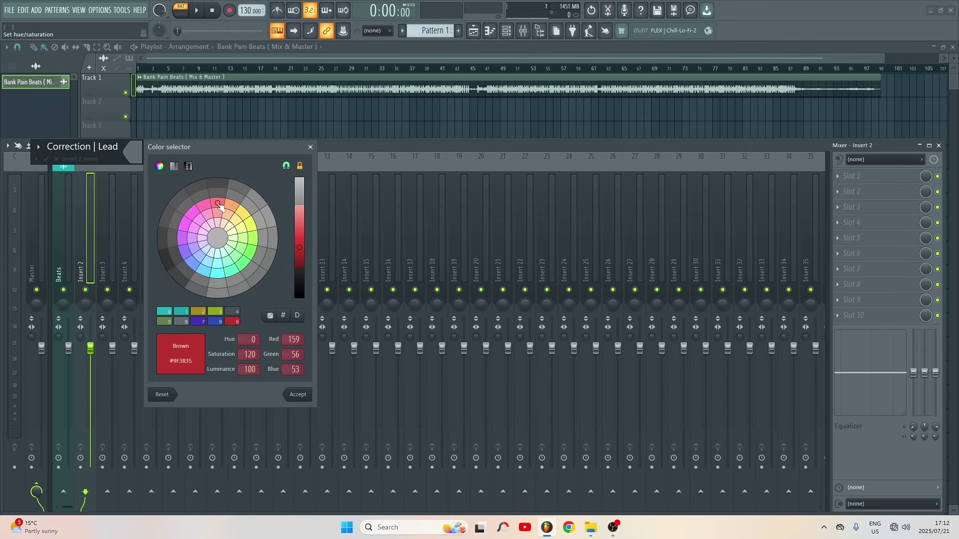
{"action": "key", "text": "Return"}
{"action": "key", "text": "Return"}
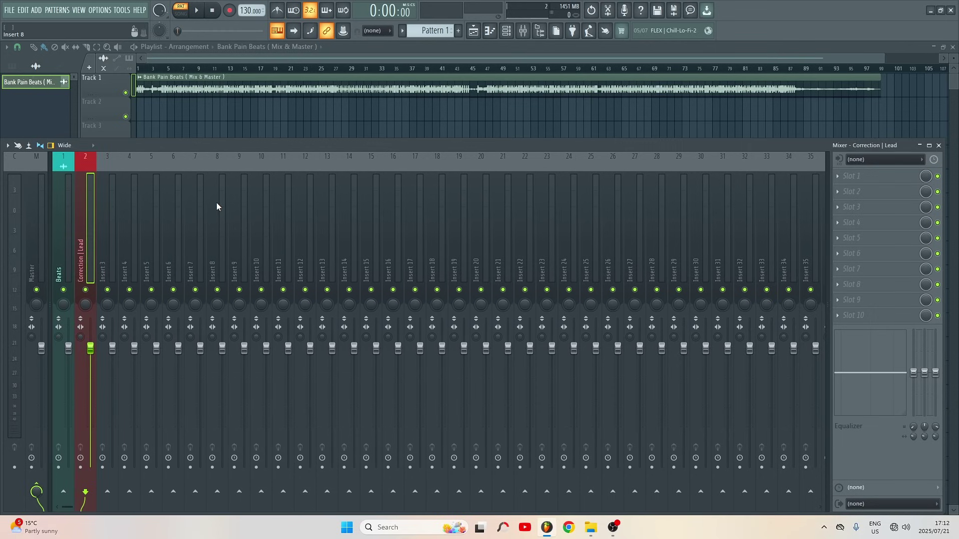
Load Auto-Tune Pro and DeEsser Stereo into the Correction | Lead insert's first two slots
{"action": "left_click", "coordinate": [852, 176]}
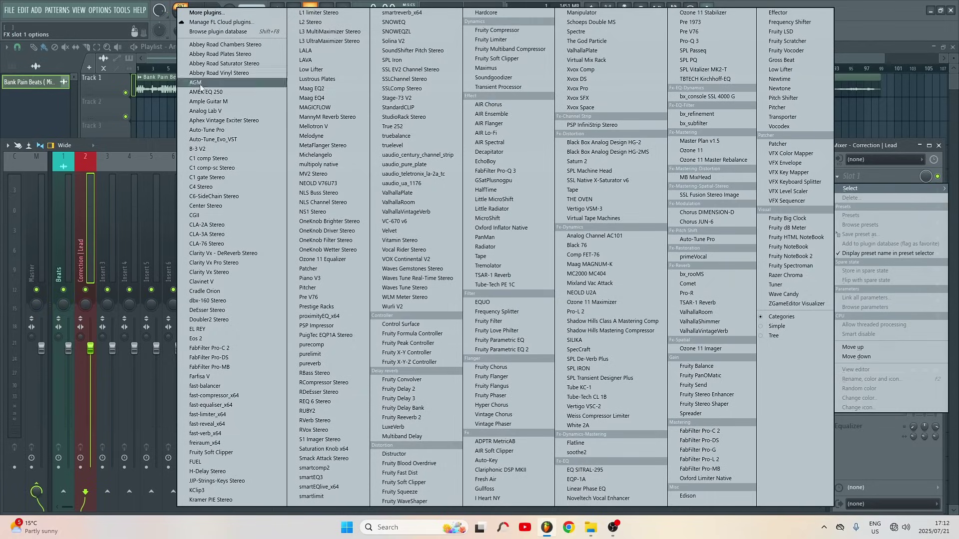
{"action": "left_click", "coordinate": [237, 131]}
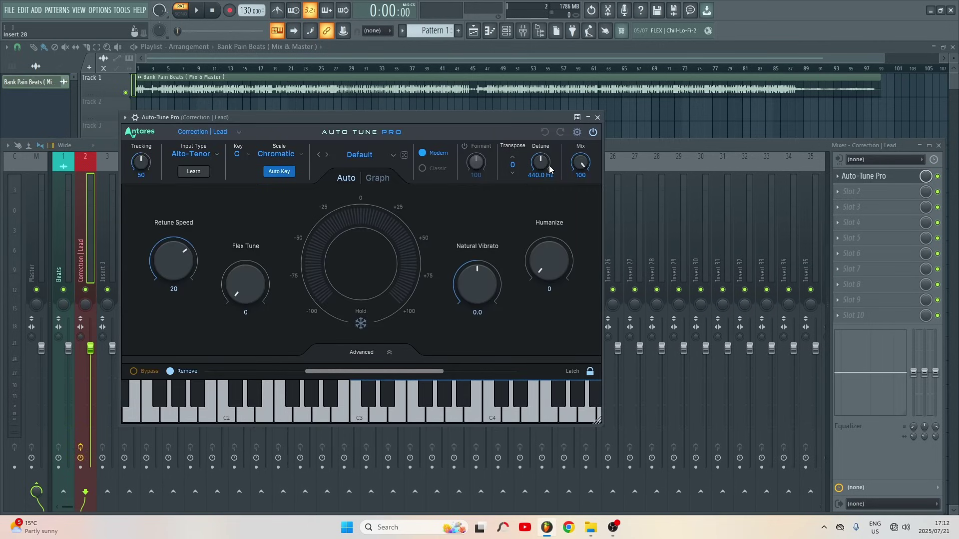
{"action": "left_click", "coordinate": [845, 195]}
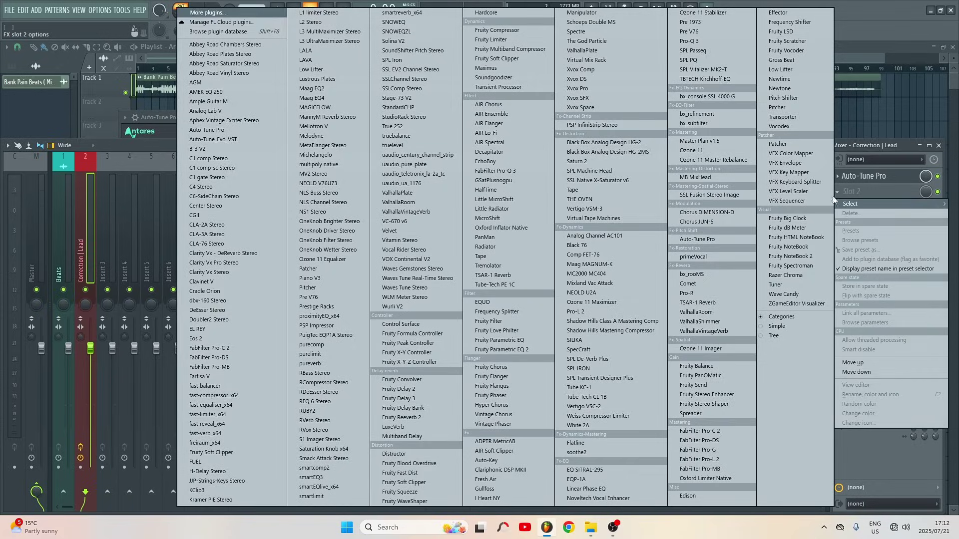
{"action": "left_click", "coordinate": [206, 313]}
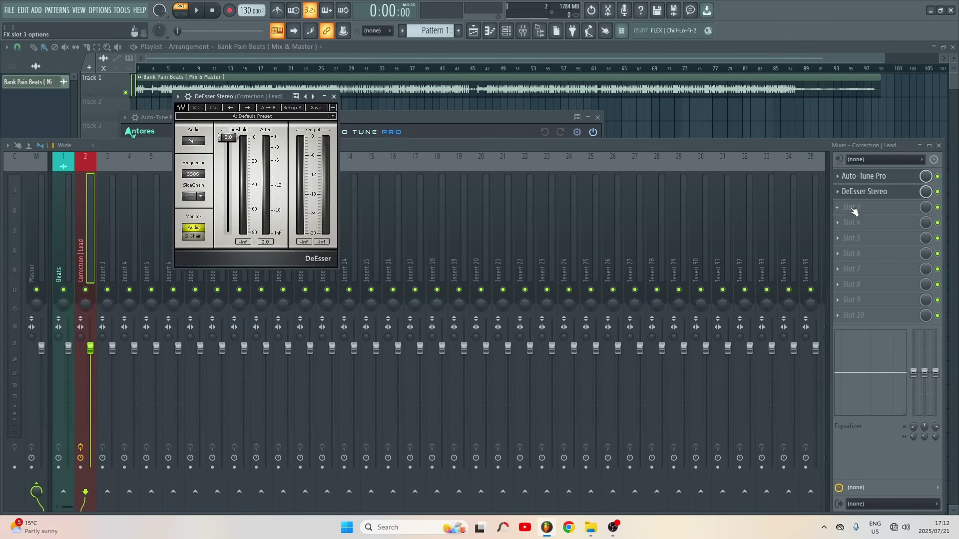
Add NS1 Stereo in the third slot and set its value to 10
{"action": "left_click", "coordinate": [845, 208]}
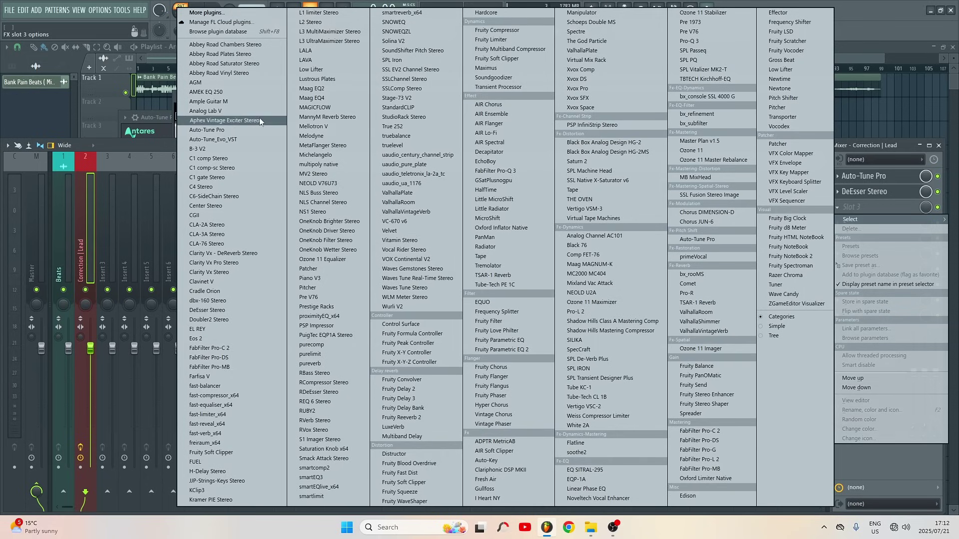
{"action": "left_click", "coordinate": [327, 211]}
{"action": "left_click", "coordinate": [424, 354]}
{"action": "type", "text": "10"}
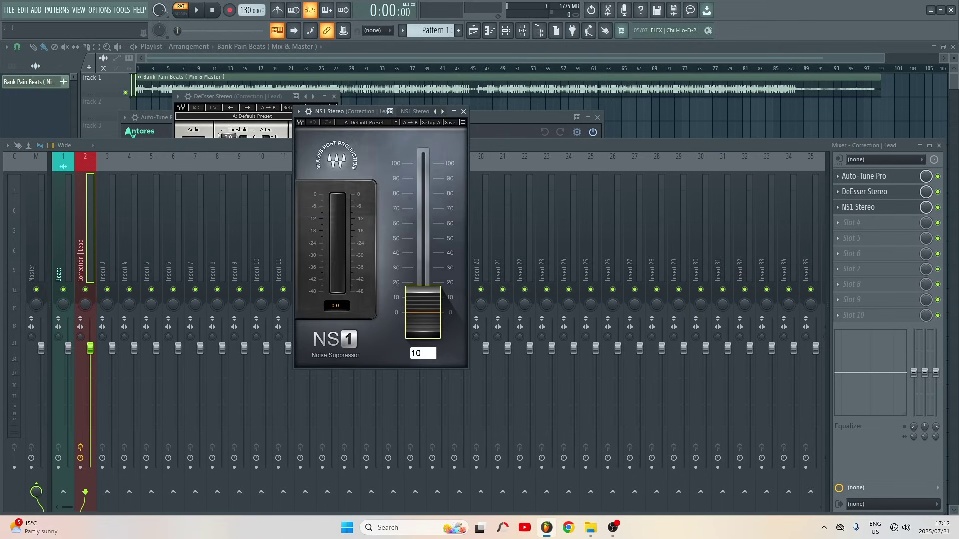
{"action": "key", "text": "Return"}
{"action": "left_click", "coordinate": [230, 148]}
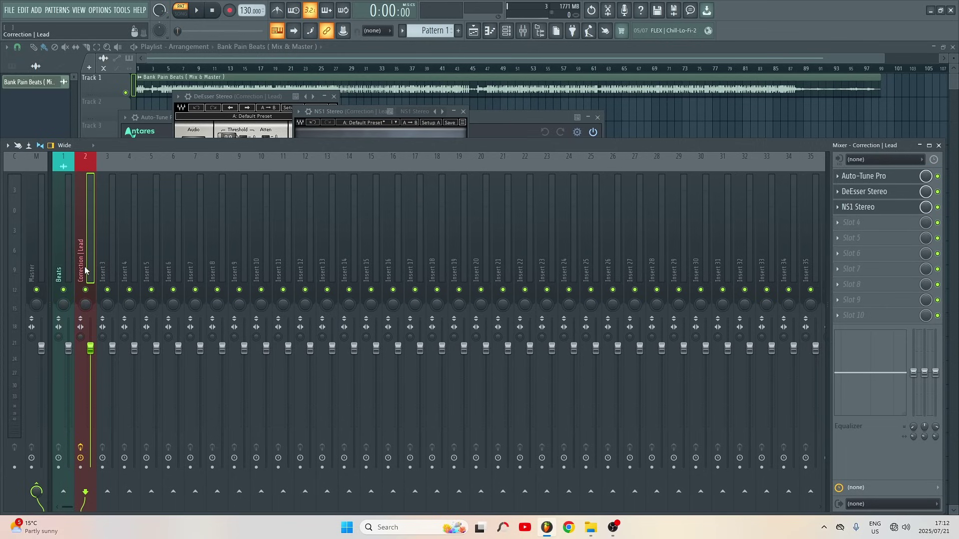
Route Correction | Lead only to Insert 3, then select Insert 3
{"action": "right_click", "coordinate": [115, 501]}
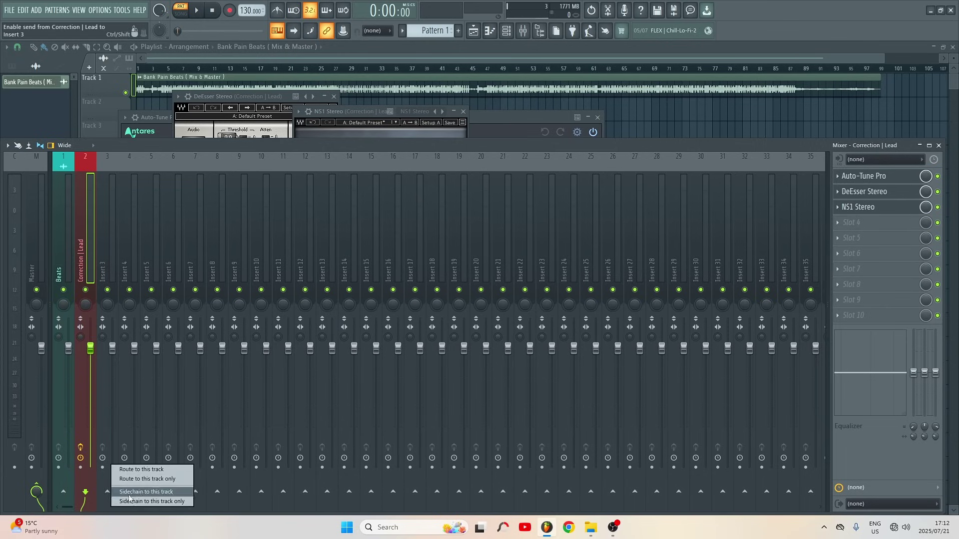
{"action": "left_click", "coordinate": [152, 480]}
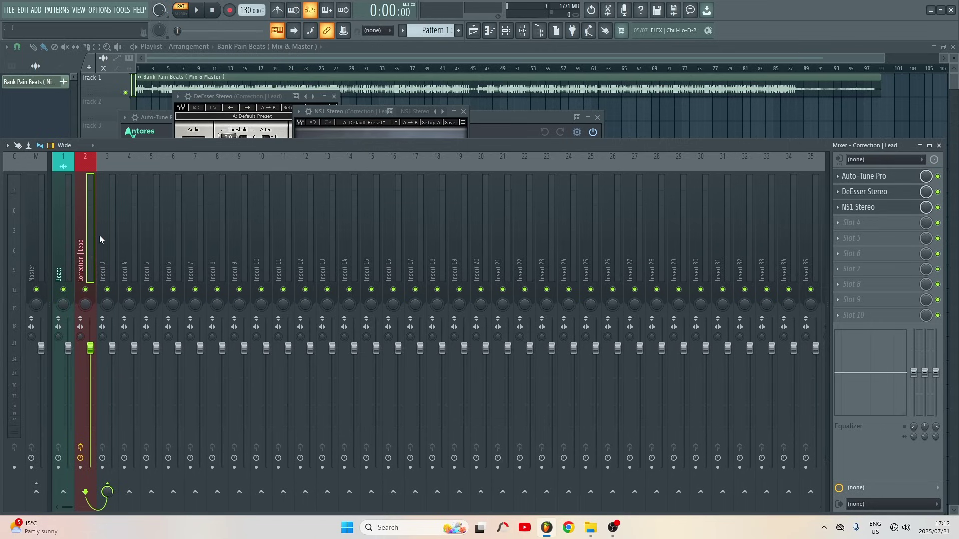
{"action": "left_click", "coordinate": [106, 276]}
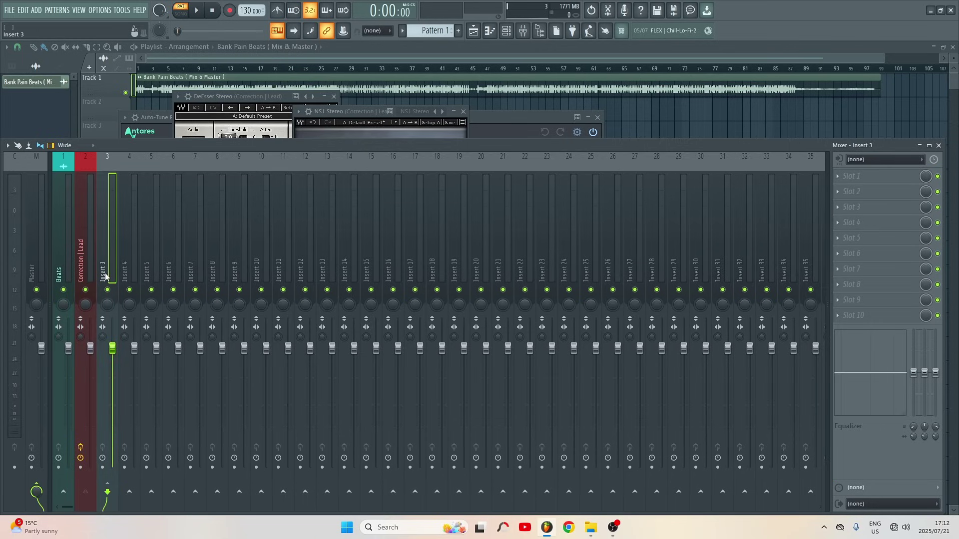
Rename Insert 3 to 'Lead Vocal Mix' and colour it red to match Correction | Lead
{"action": "right_click", "coordinate": [106, 276]}
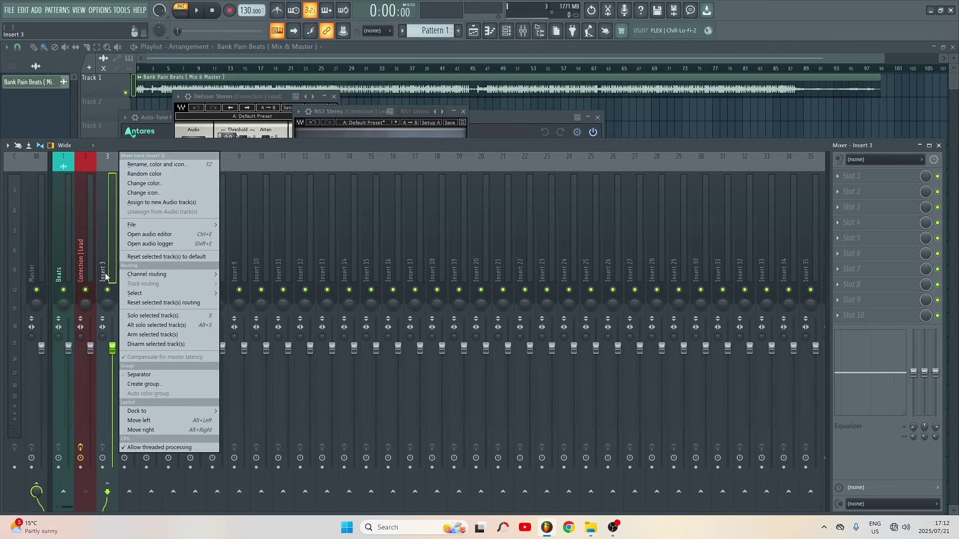
{"action": "left_click", "coordinate": [157, 166]}
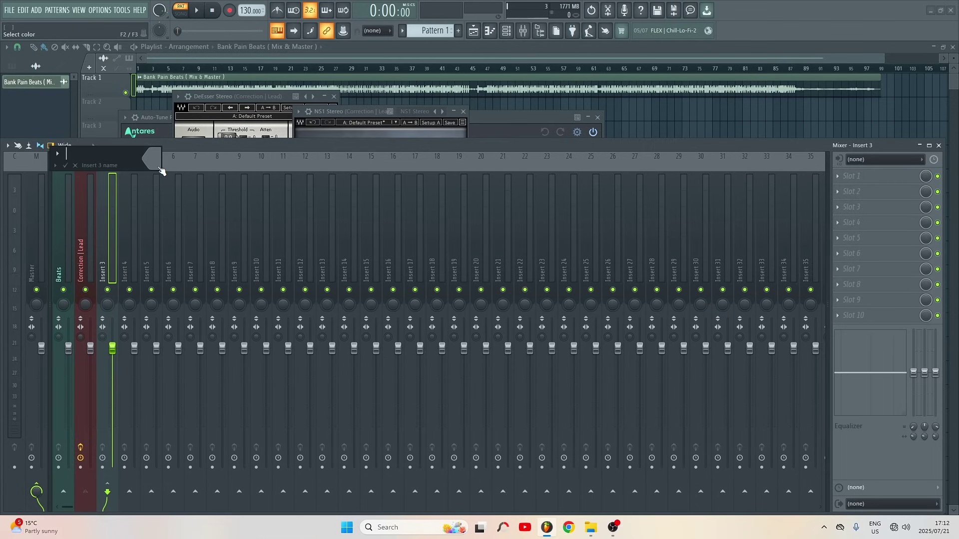
{"action": "type", "text": "Lead Vocal Mix"}
{"action": "left_click", "coordinate": [158, 167]}
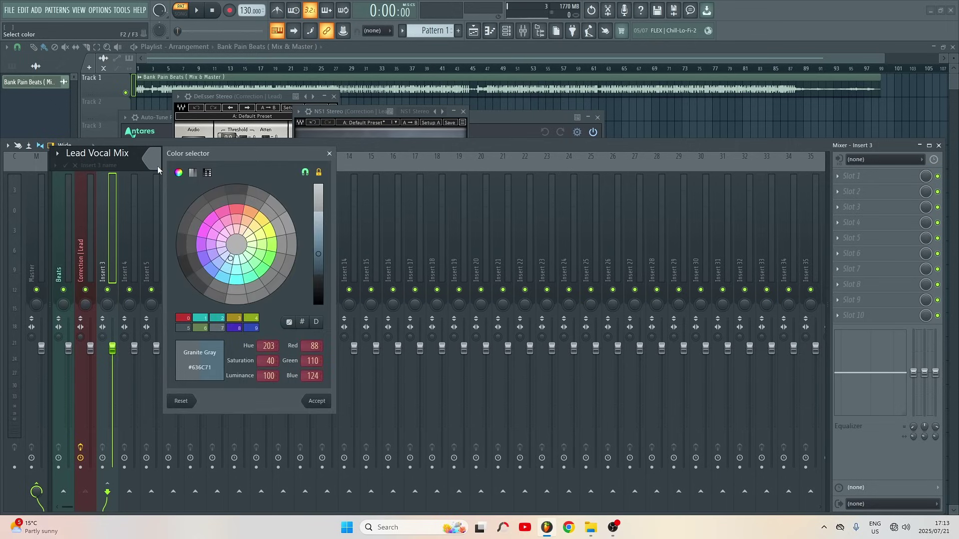
{"action": "left_click", "coordinate": [238, 211]}
{"action": "key", "text": "Return"}
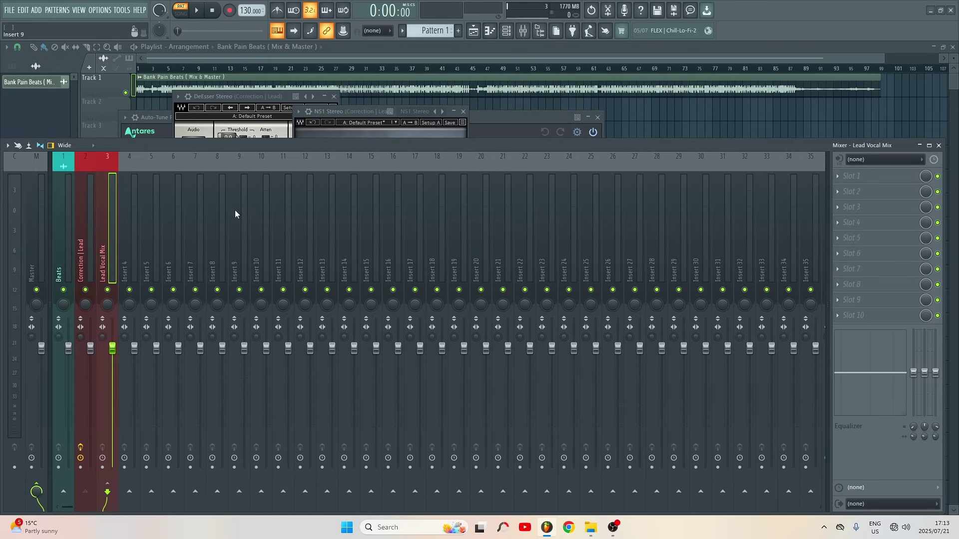
{"action": "left_click", "coordinate": [85, 277]}
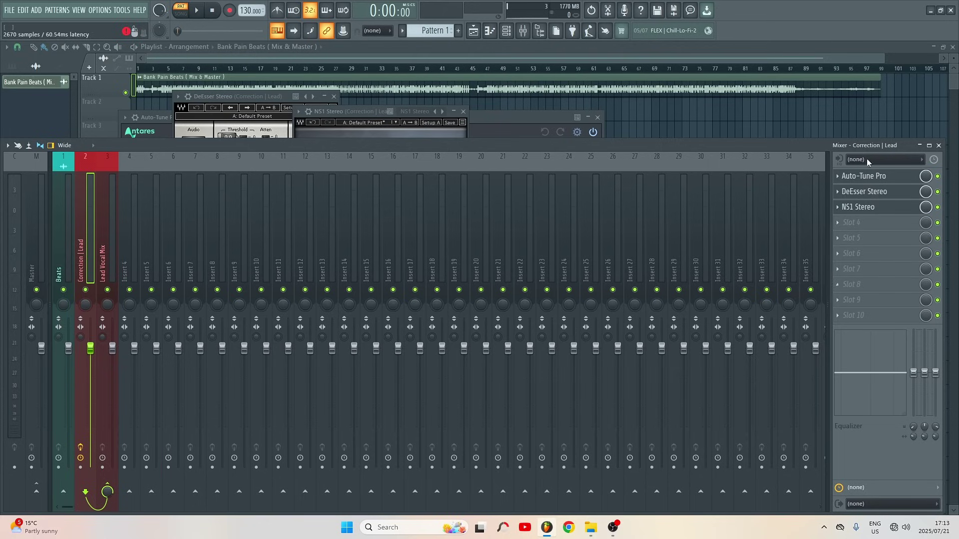
{"action": "left_click", "coordinate": [102, 267]}
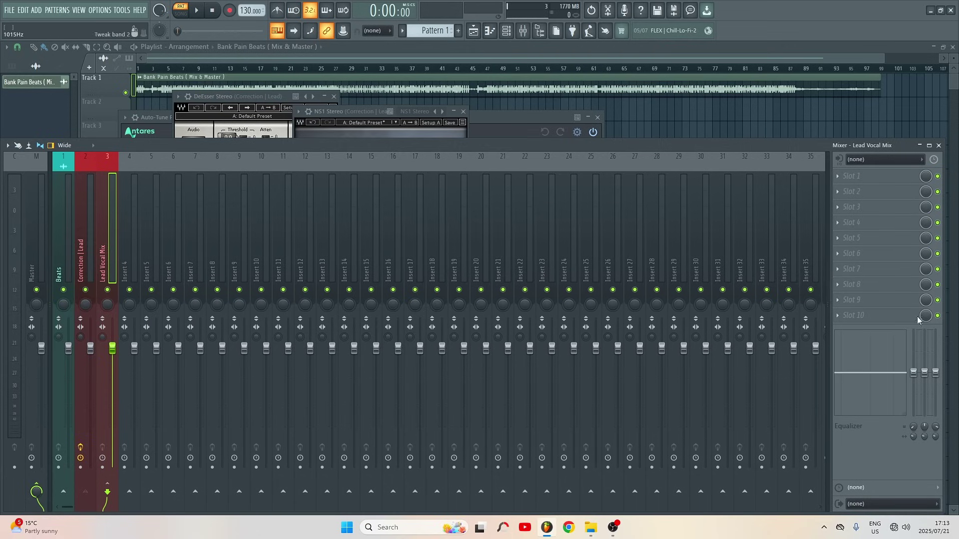
Multi-select Inserts 25 to 30 and dock them to the Right
{"action": "left_click", "coordinate": [586, 271]}
{"action": "left_click", "coordinate": [614, 273], "text": "ctrl"}
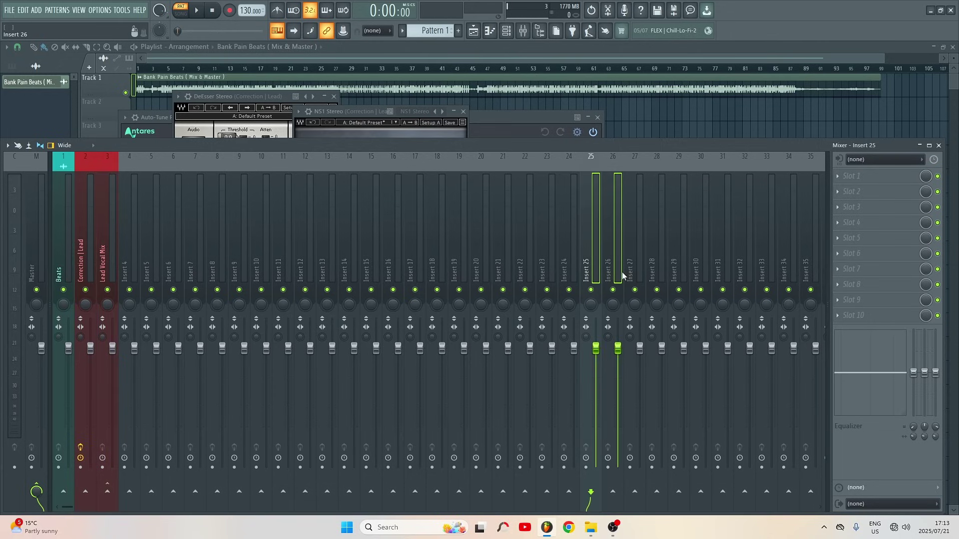
{"action": "left_click", "coordinate": [622, 272], "text": "ctrl"}
{"action": "left_click", "coordinate": [621, 271], "text": "ctrl"}
{"action": "left_click", "coordinate": [634, 272], "text": "ctrl"}
{"action": "left_click", "coordinate": [660, 272], "text": "ctrl"}
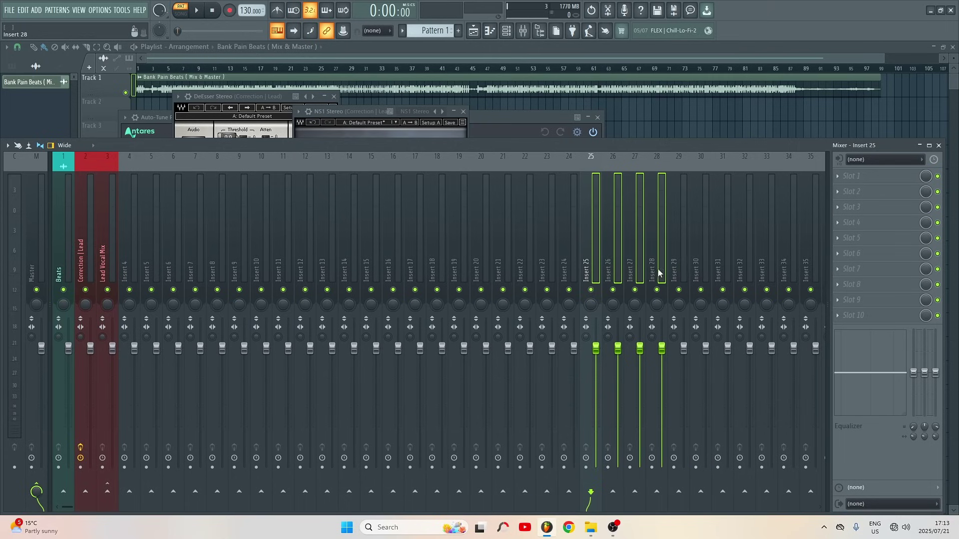
{"action": "left_click", "coordinate": [679, 273], "text": "ctrl"}
{"action": "left_click", "coordinate": [696, 270], "text": "ctrl"}
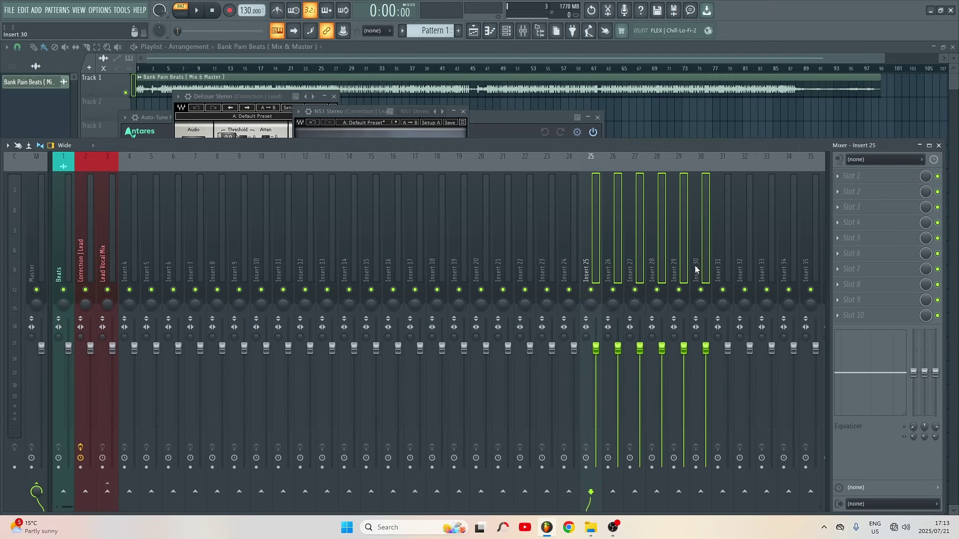
{"action": "right_click", "coordinate": [696, 270]}
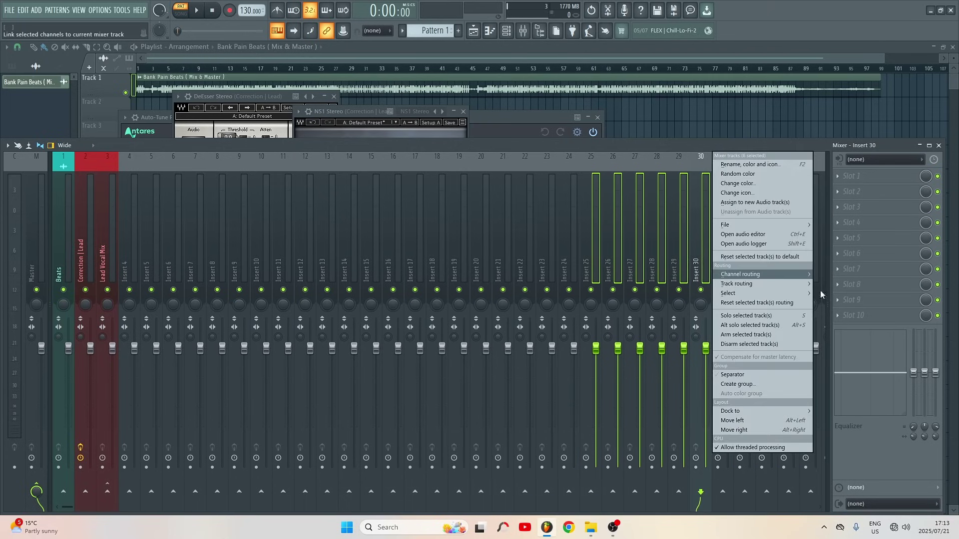
{"action": "mouse_move", "coordinate": [809, 415]}
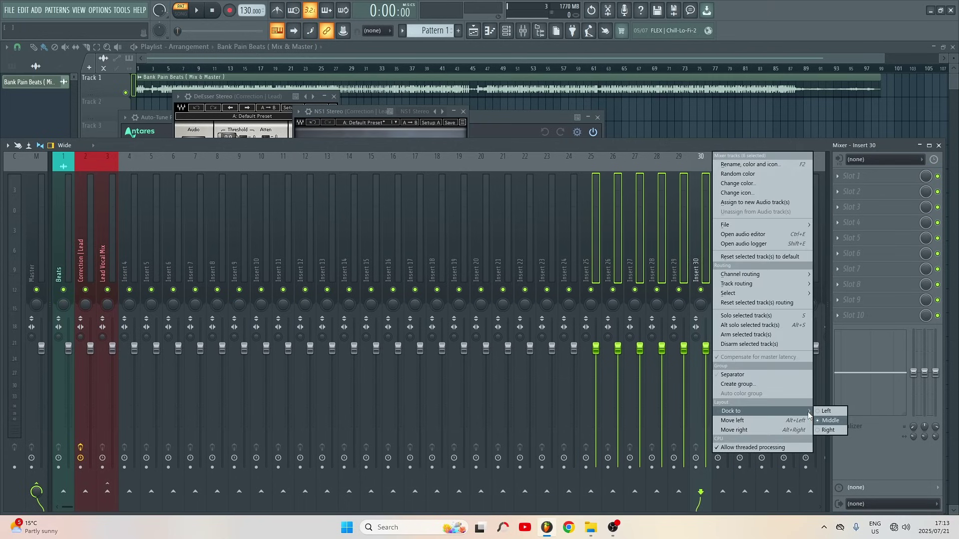
{"action": "left_click", "coordinate": [831, 430]}
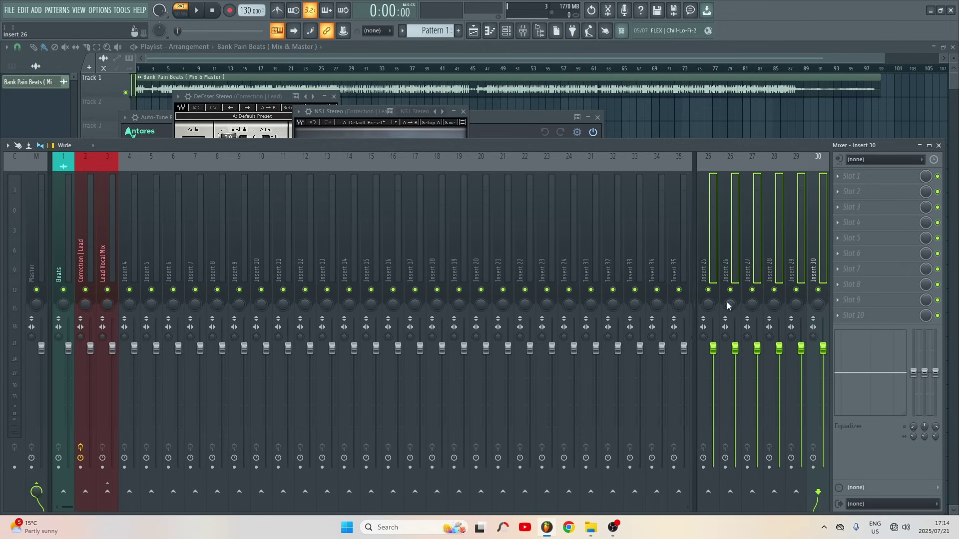
Name inserts 25 and 26 'Reverb 1' and 'Reverb 2'
{"action": "left_click", "coordinate": [713, 269]}
{"action": "right_click", "coordinate": [714, 269]}
{"action": "left_click", "coordinate": [745, 165]}
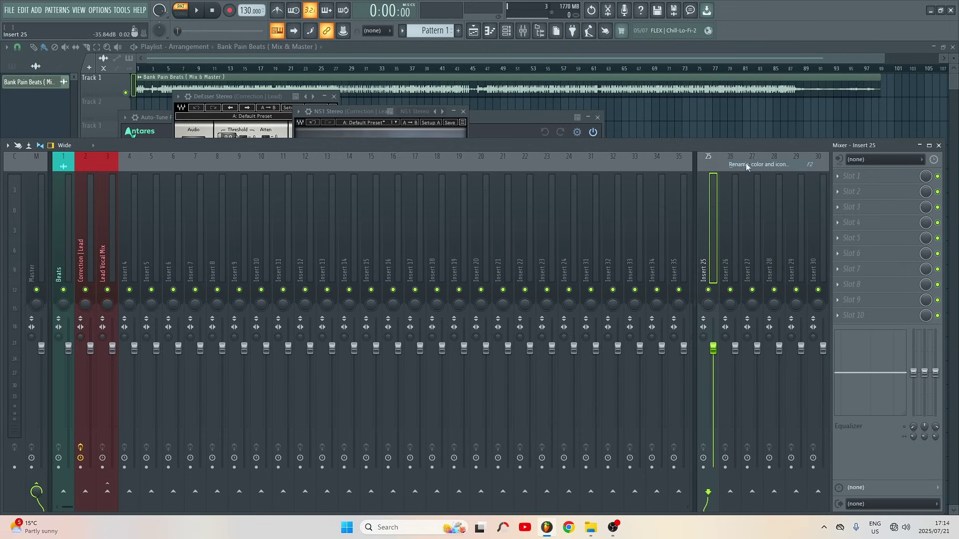
{"action": "type", "text": "Rever"}
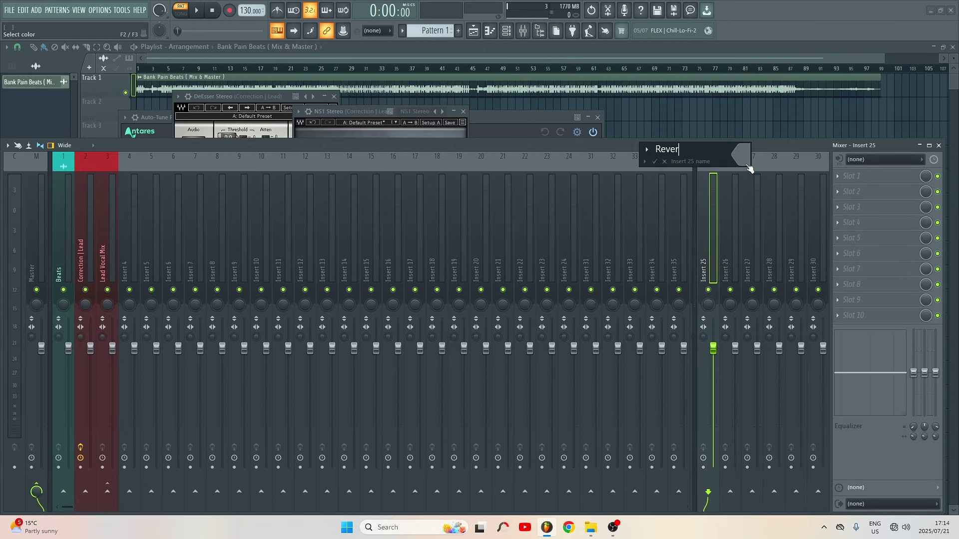
{"action": "type", "text": "b 1"}
{"action": "key", "text": "Return"}
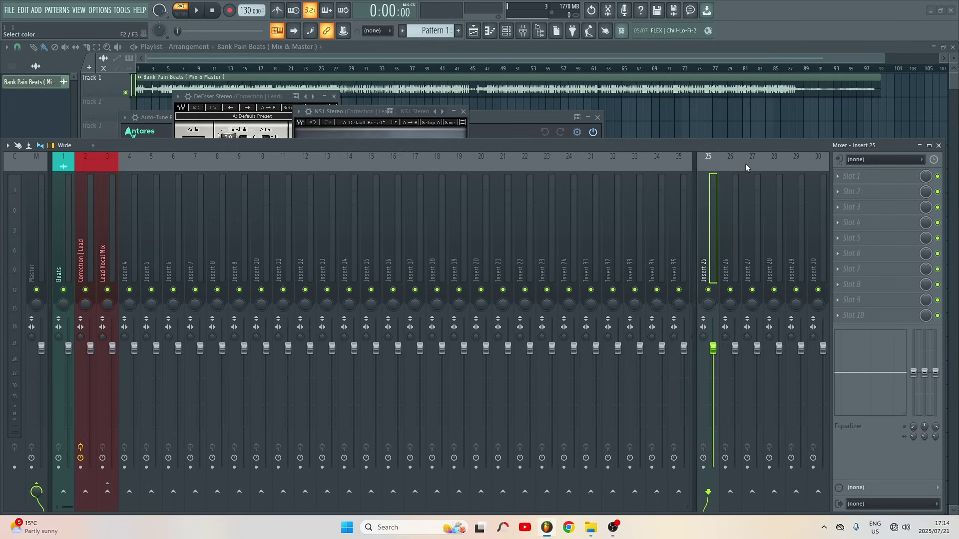
{"action": "left_click", "coordinate": [725, 258]}
{"action": "right_click", "coordinate": [724, 256]}
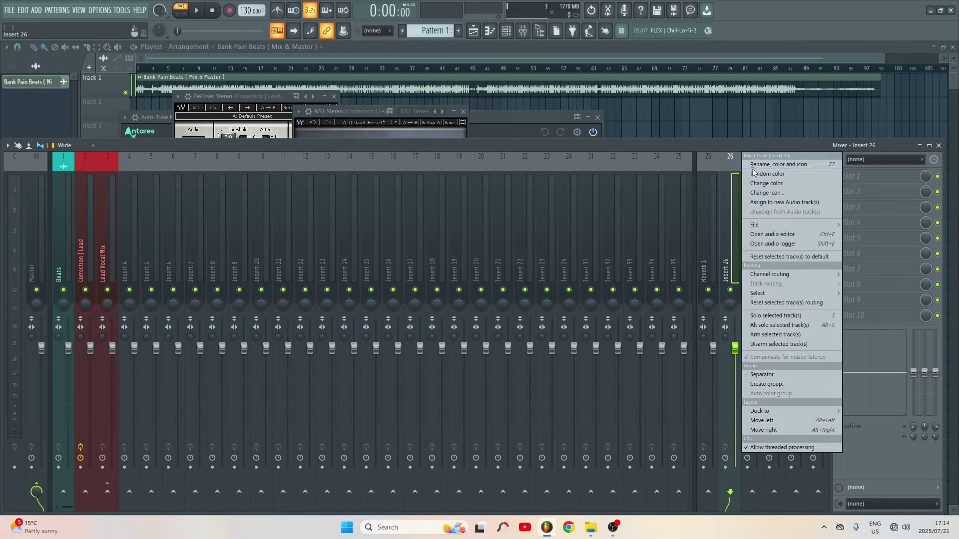
{"action": "left_click", "coordinate": [759, 165]}
{"action": "type", "text": "Reve"}
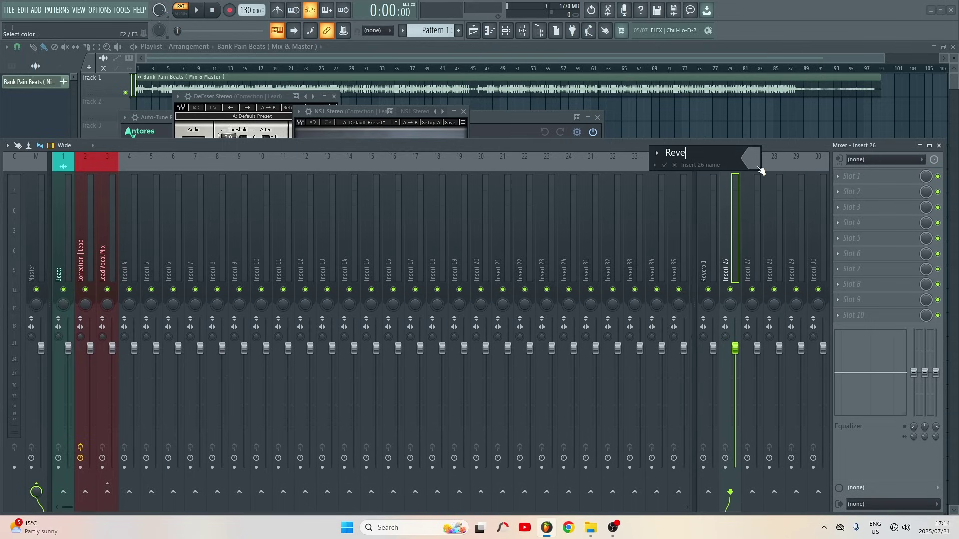
{"action": "type", "text": "rb 2"}
{"action": "key", "text": "Return"}
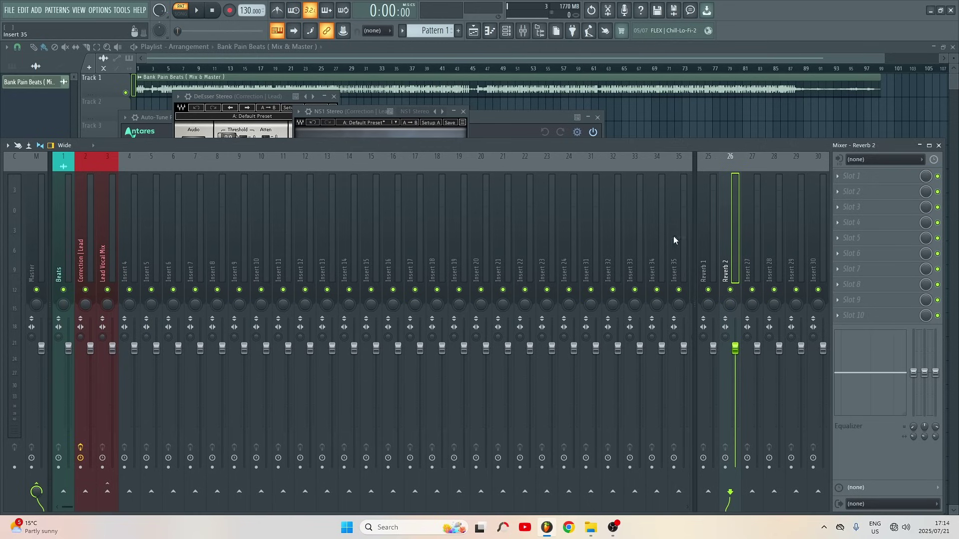
Name insert 27 'P Comp' and insert 28 'Delay'
{"action": "right_click", "coordinate": [752, 278]}
{"action": "left_click", "coordinate": [808, 163]}
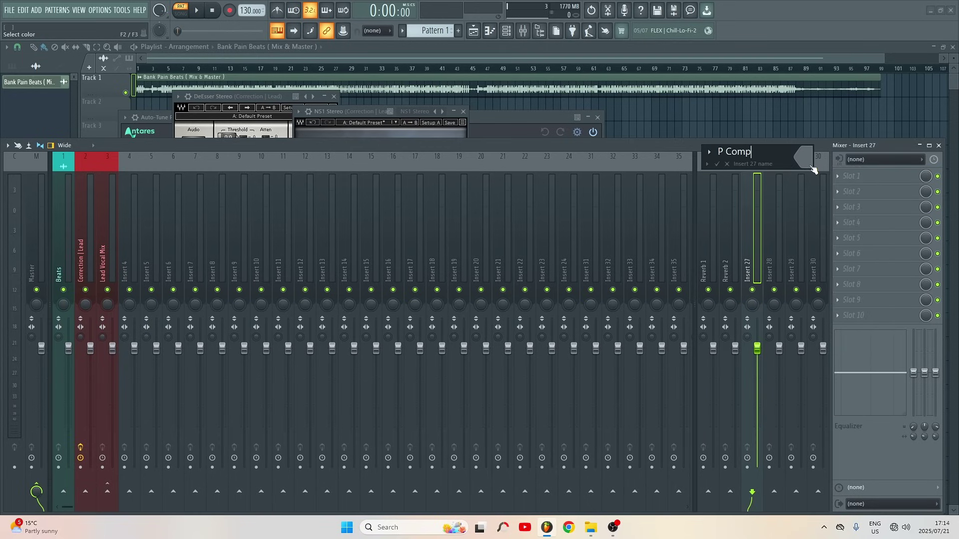
{"action": "type", "text": "P Comp"}
{"action": "key", "text": "Return"}
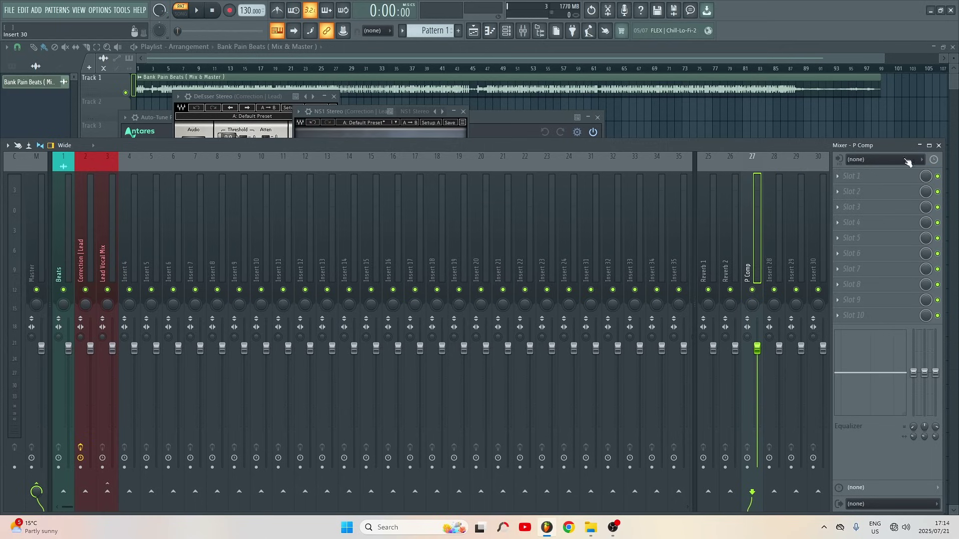
{"action": "left_click", "coordinate": [772, 253]}
{"action": "right_click", "coordinate": [772, 253]}
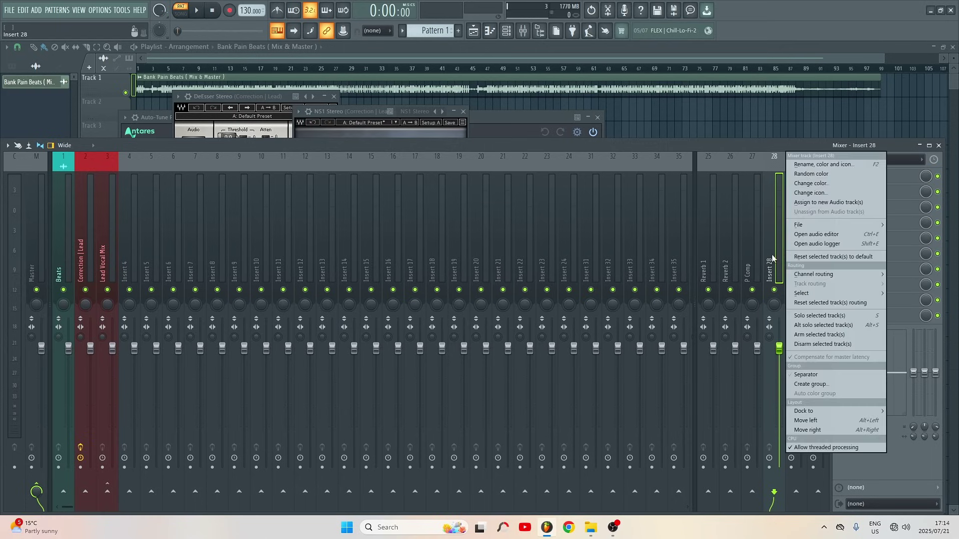
{"action": "left_click", "coordinate": [810, 160]}
{"action": "type", "text": "De"}
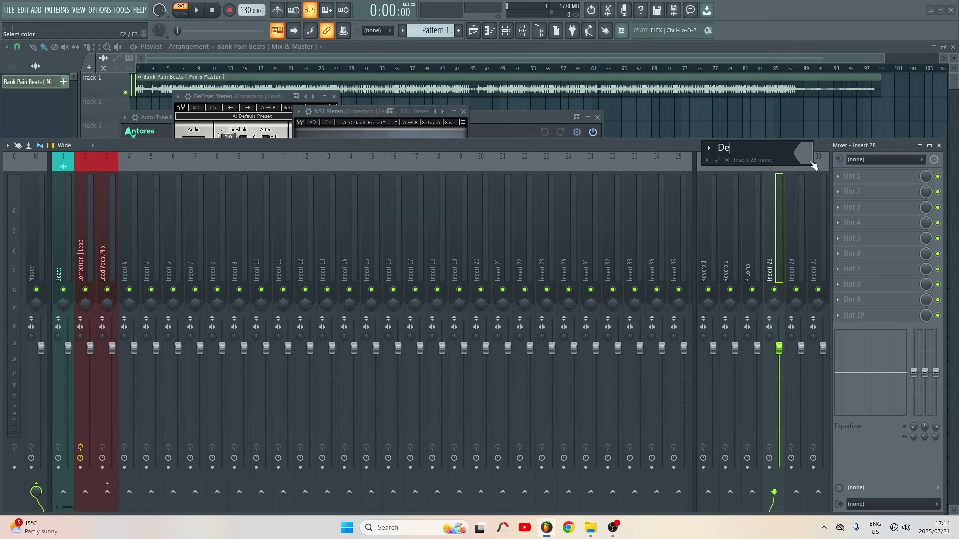
{"action": "type", "text": "lay"}
{"action": "key", "text": "Return"}
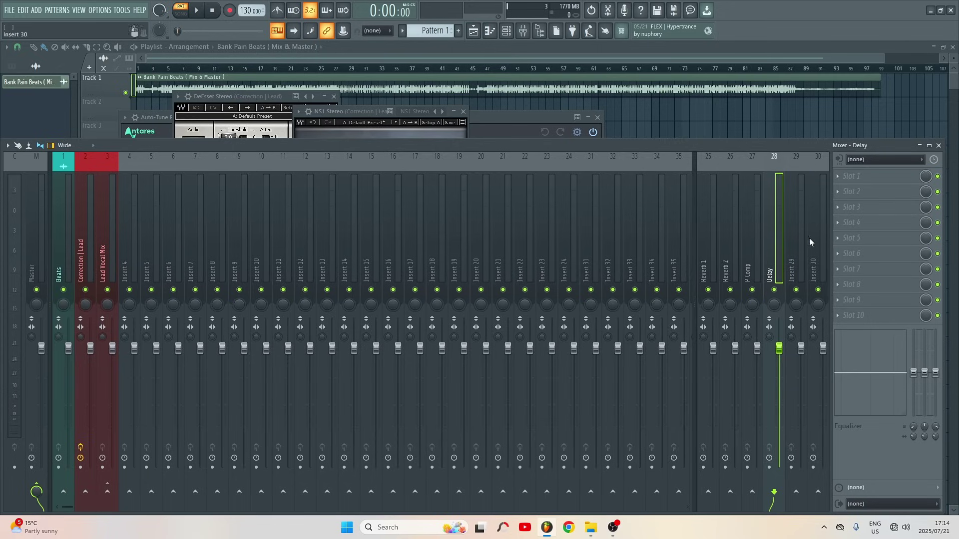
Name insert 29 'Saturation'
{"action": "left_click", "coordinate": [796, 272]}
{"action": "right_click", "coordinate": [796, 270]}
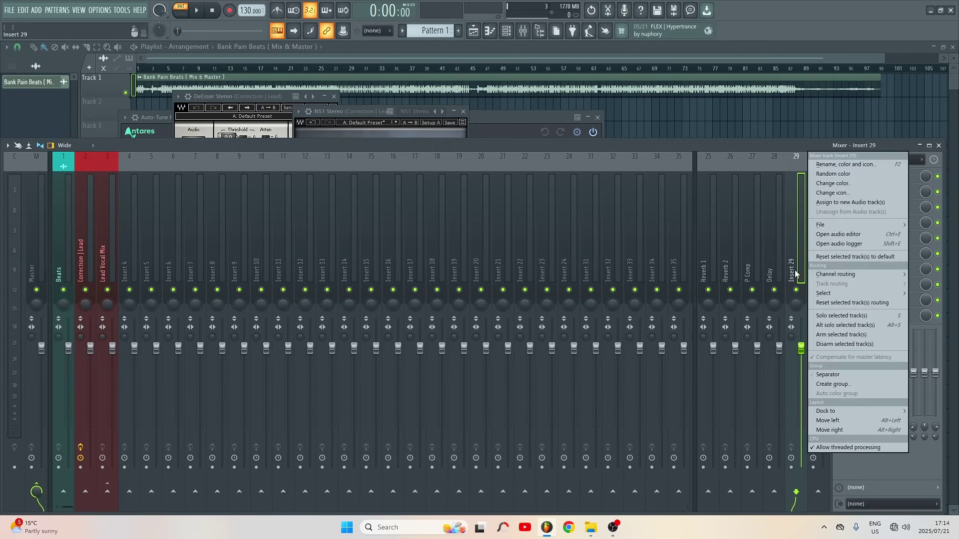
{"action": "left_click", "coordinate": [841, 162]}
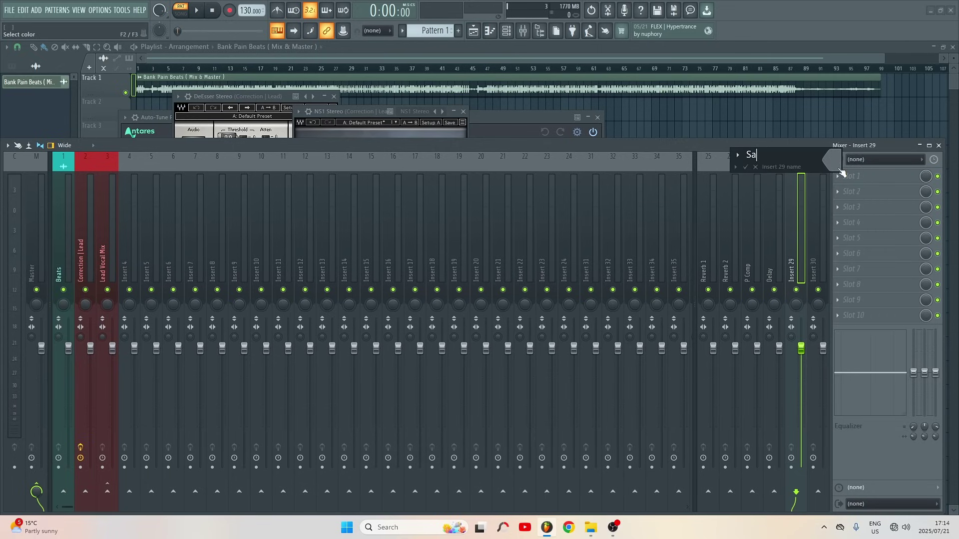
{"action": "type", "text": "Saturation"}
{"action": "key", "text": "Return"}
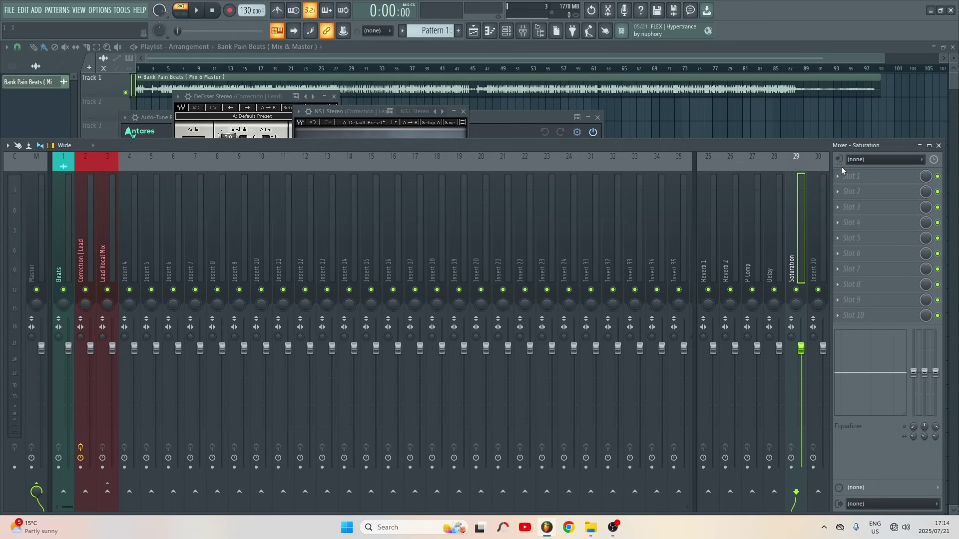
{"action": "left_click", "coordinate": [107, 254]}
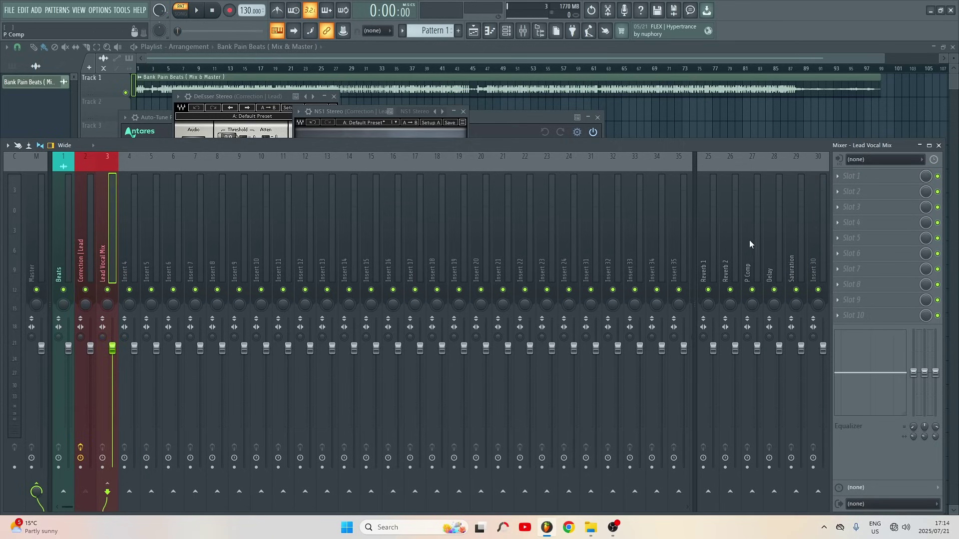
Select inserts 25–29 (Reverb 1 through Saturation) and colour them dark cyan #359C9F
{"action": "left_click", "coordinate": [711, 268]}
{"action": "left_click", "coordinate": [732, 270], "text": "ctrl"}
{"action": "left_click", "coordinate": [756, 270], "text": "ctrl"}
{"action": "left_click", "coordinate": [780, 271], "text": "ctrl"}
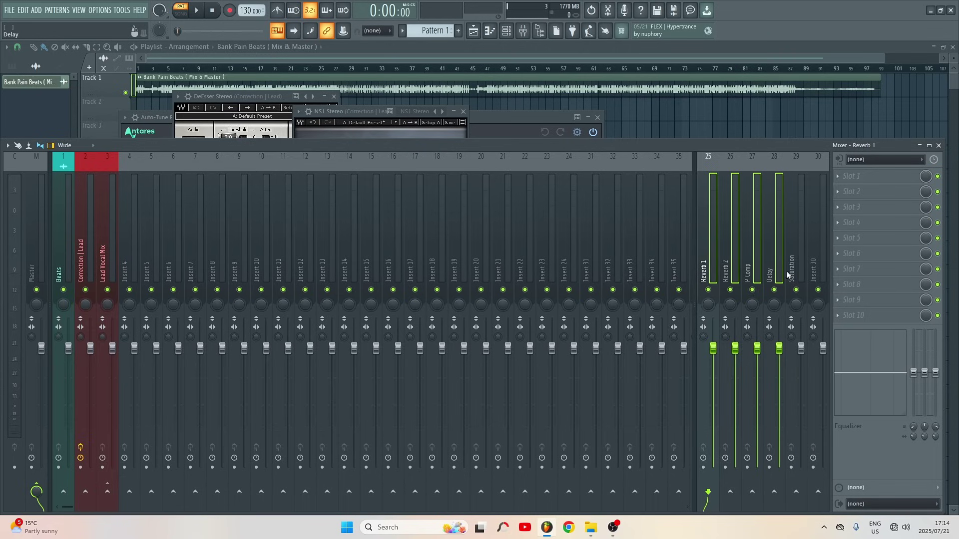
{"action": "left_click", "coordinate": [792, 274], "text": "ctrl"}
{"action": "right_click", "coordinate": [791, 274]}
{"action": "left_click", "coordinate": [844, 168]}
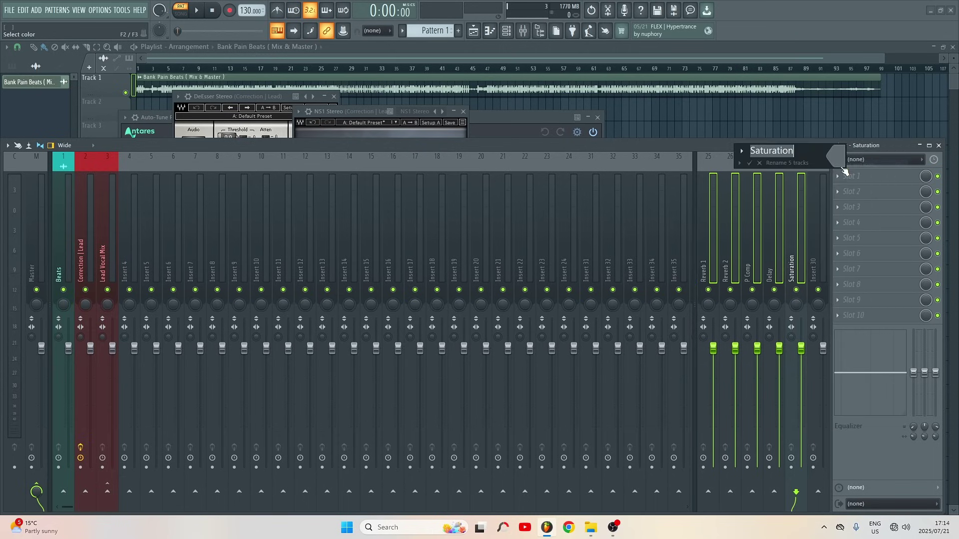
{"action": "left_click", "coordinate": [842, 168]}
{"action": "left_click", "coordinate": [862, 281]}
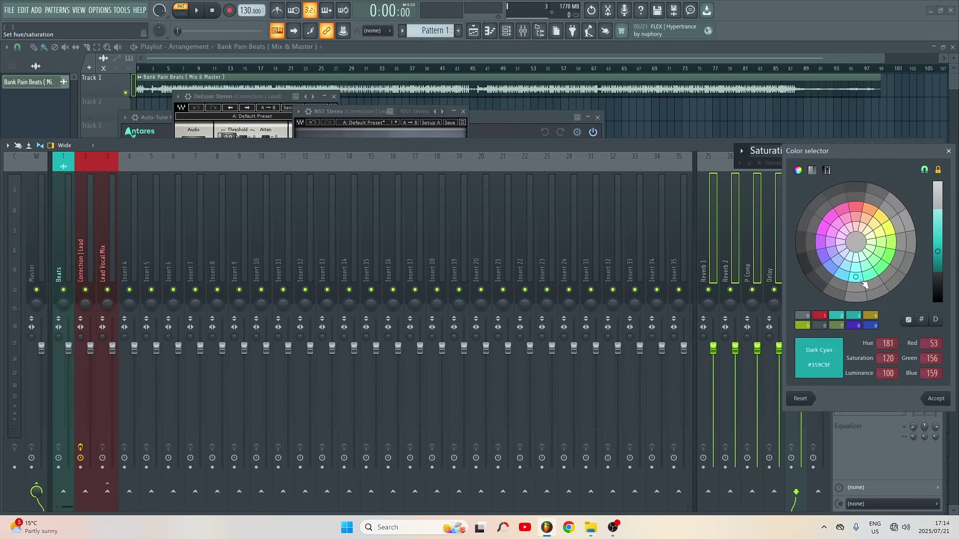
{"action": "key", "text": "Return"}
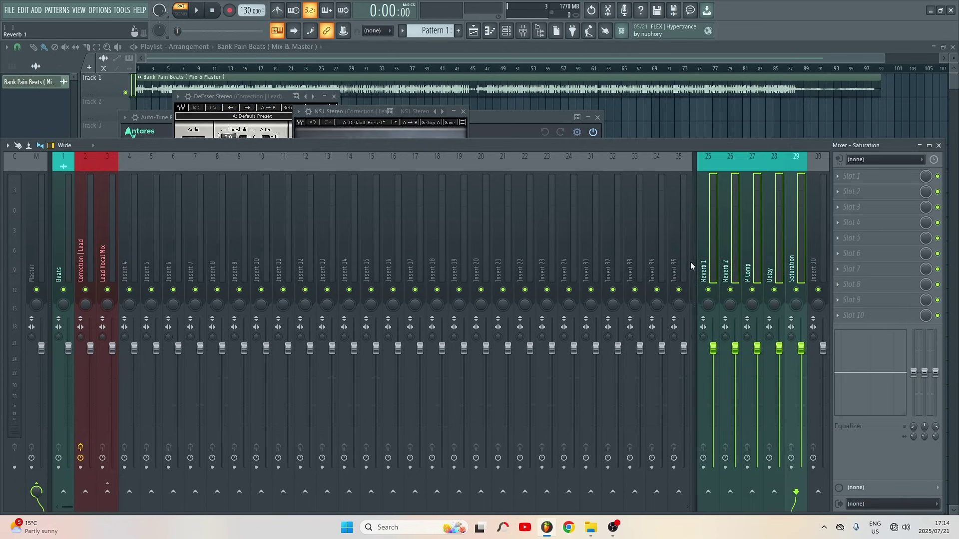
Pull the five return faders to 0%, route Lead Vocal Mix to Reverb 1, Reverb 2, P Comp, Delay and Saturation, then open Reverb 1's first slot
{"action": "left_click_drag", "start_coordinate": [713, 348], "coordinate": [716, 469]}
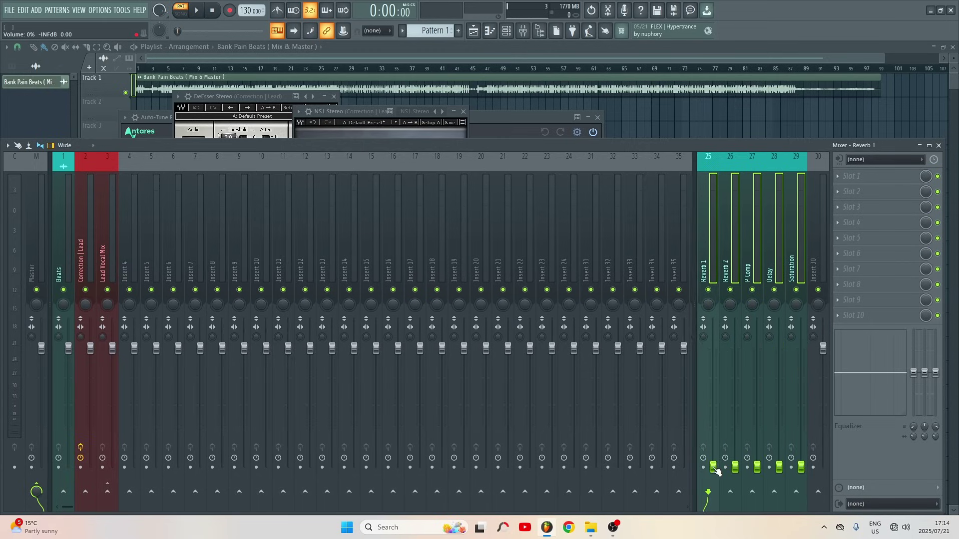
{"action": "left_click", "coordinate": [102, 263]}
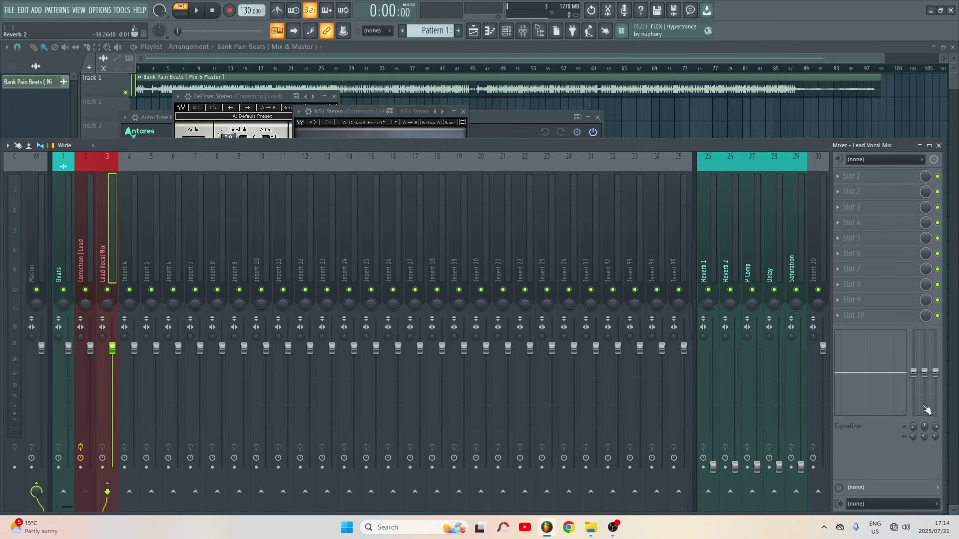
{"action": "left_click", "coordinate": [709, 493]}
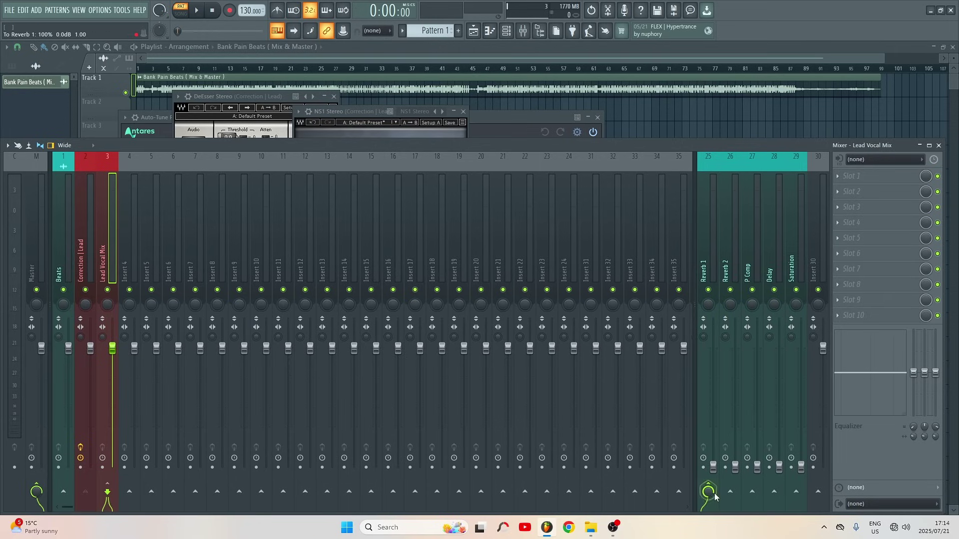
{"action": "left_click", "coordinate": [730, 493]}
{"action": "left_click", "coordinate": [753, 493]}
{"action": "left_click", "coordinate": [774, 492]}
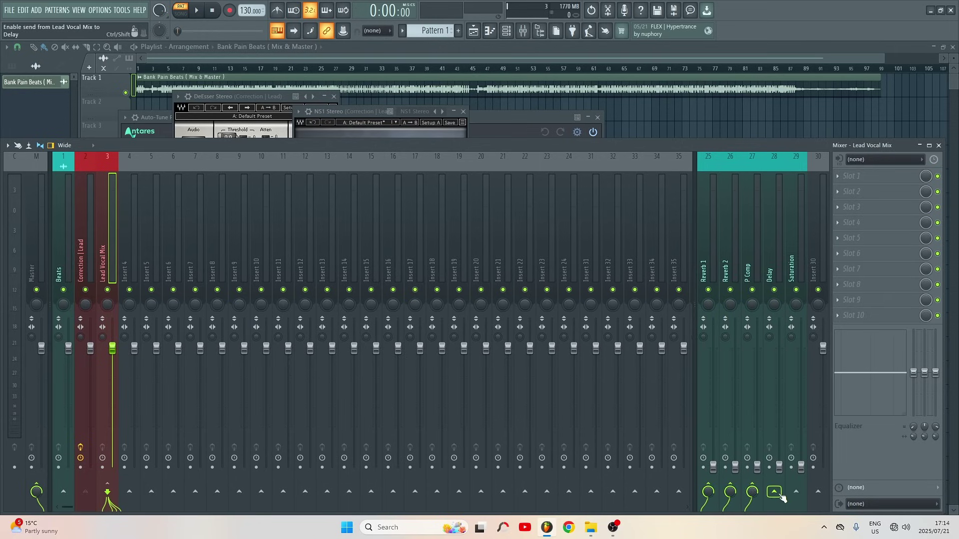
{"action": "left_click", "coordinate": [796, 492]}
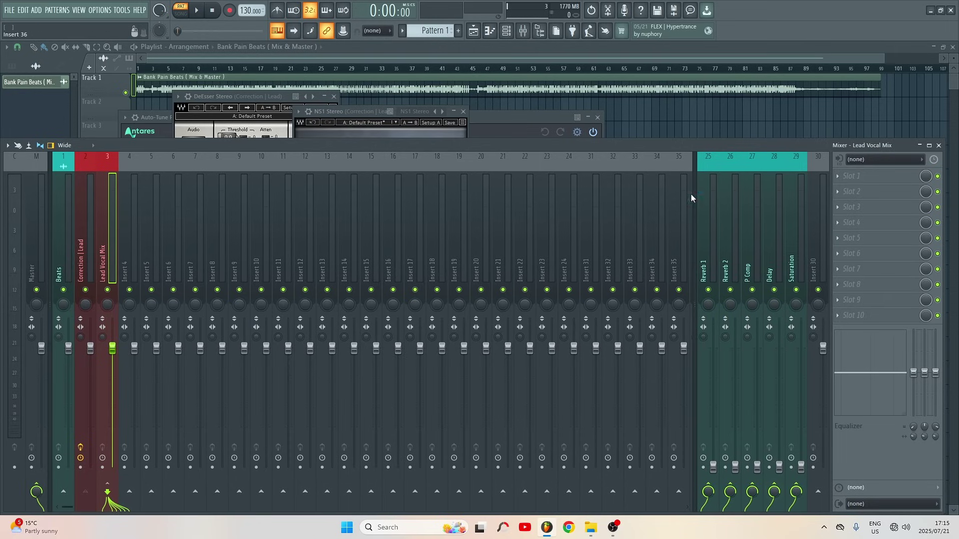
{"action": "left_click", "coordinate": [707, 260]}
{"action": "left_click", "coordinate": [849, 176]}
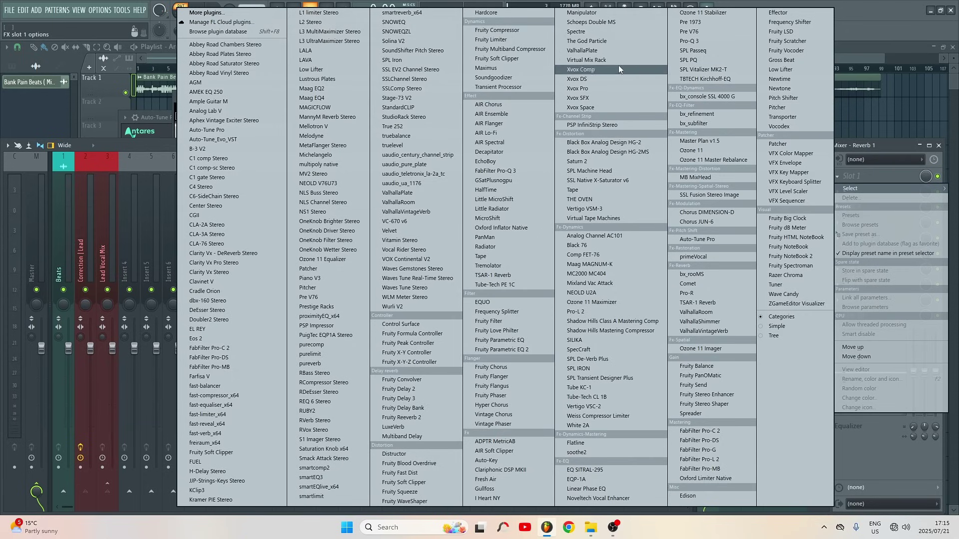
Load ValhallaPlate onto Reverb 1 and raise its volume to about 25%
{"action": "left_click", "coordinate": [604, 49]}
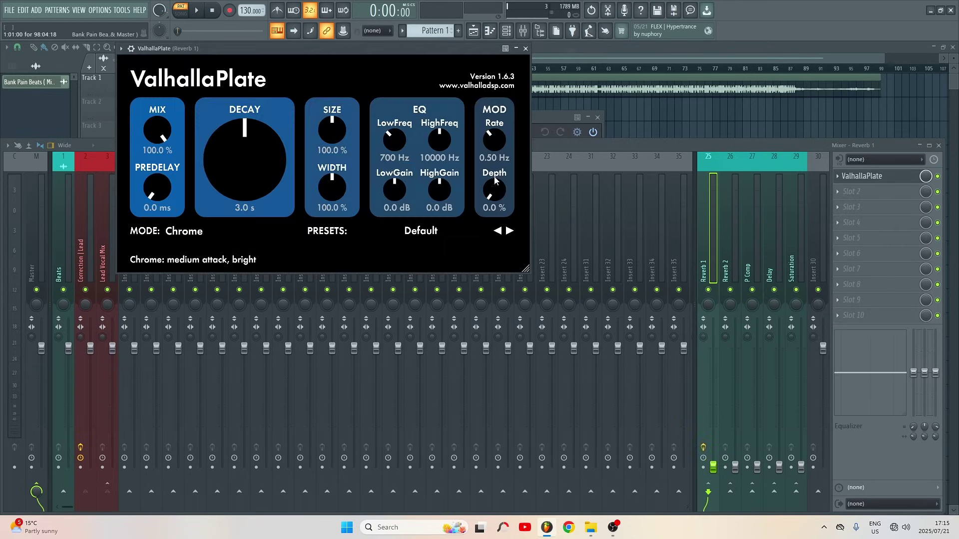
{"action": "left_click", "coordinate": [554, 145]}
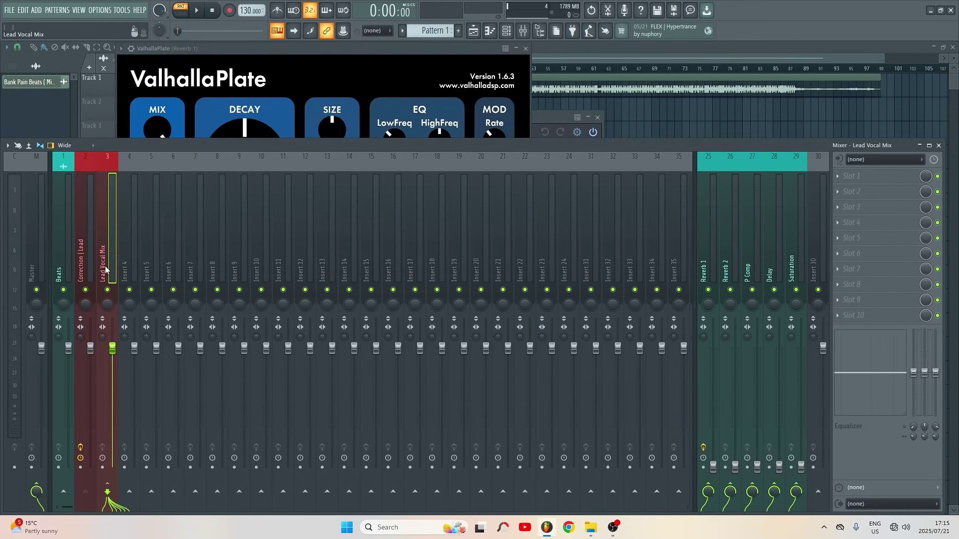
{"action": "left_click_drag", "start_coordinate": [714, 467], "coordinate": [713, 438]}
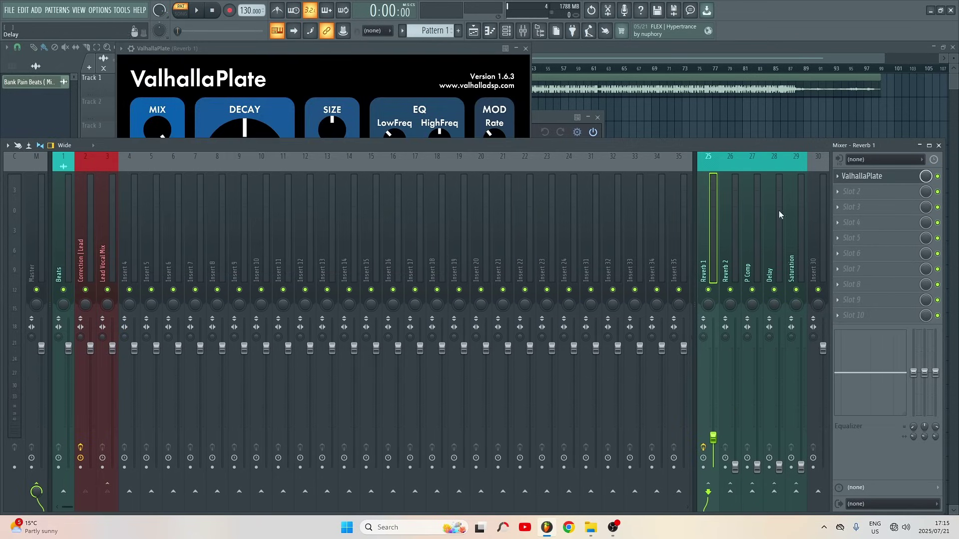
Load Fruity Reeverb 2 onto Reverb 2 and raise its volume to about 31%
{"action": "left_click", "coordinate": [727, 272]}
{"action": "left_click", "coordinate": [839, 178]}
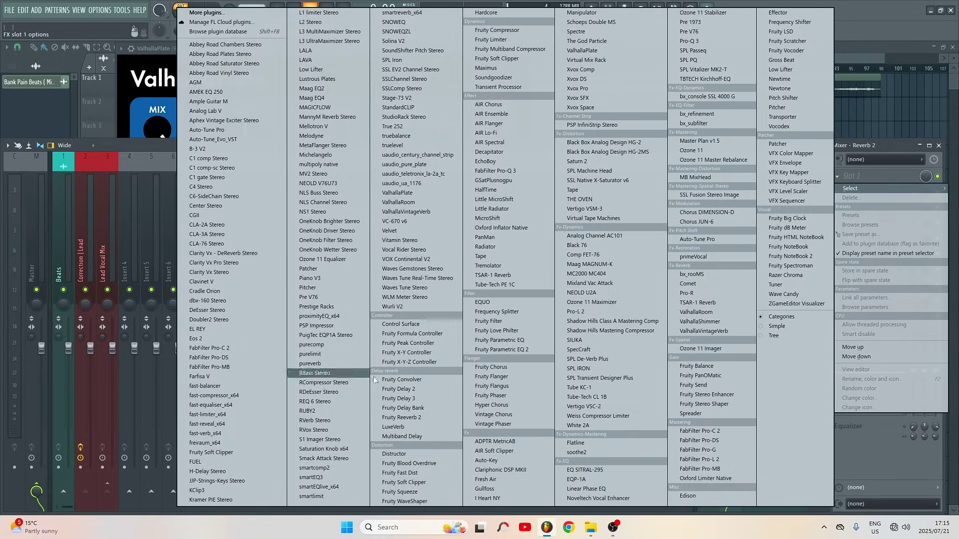
{"action": "left_click", "coordinate": [425, 416]}
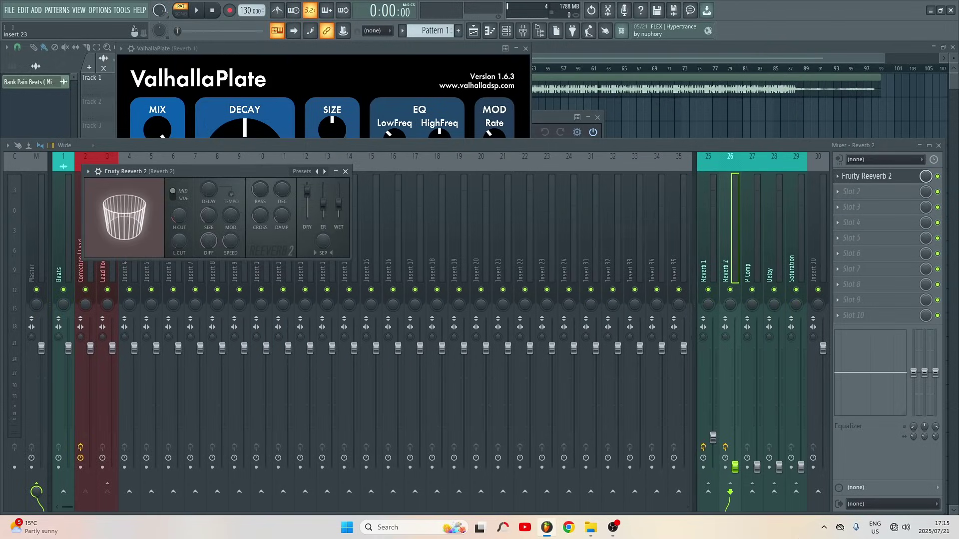
{"action": "left_click_drag", "start_coordinate": [735, 467], "coordinate": [735, 430]}
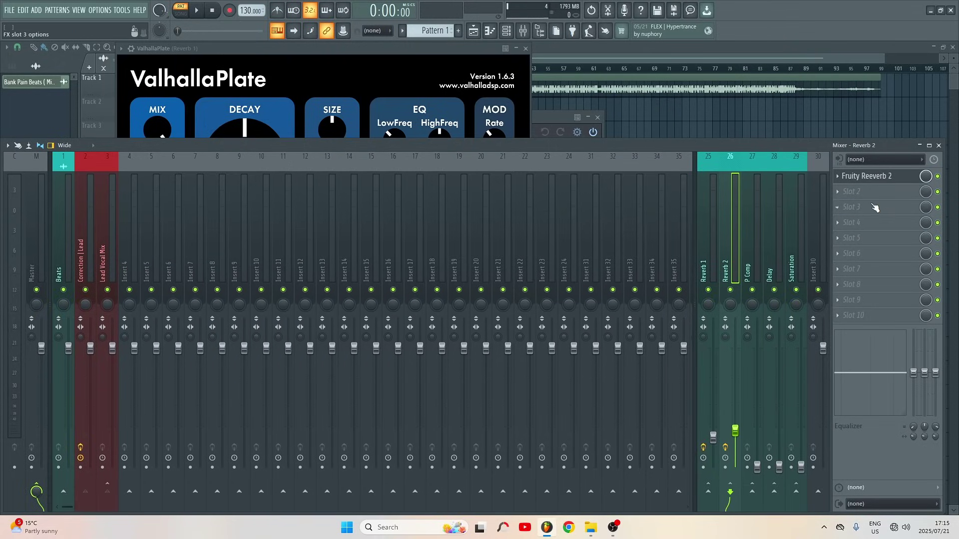
{"action": "left_click", "coordinate": [880, 178]}
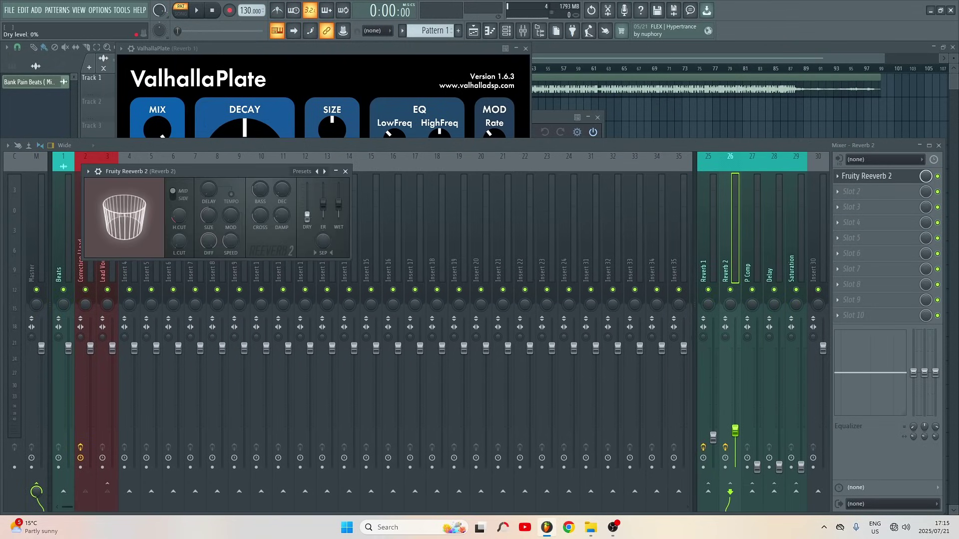
Load CLA-76 Stereo onto P Comp and raise its volume to about 21%
{"action": "left_click", "coordinate": [753, 165]}
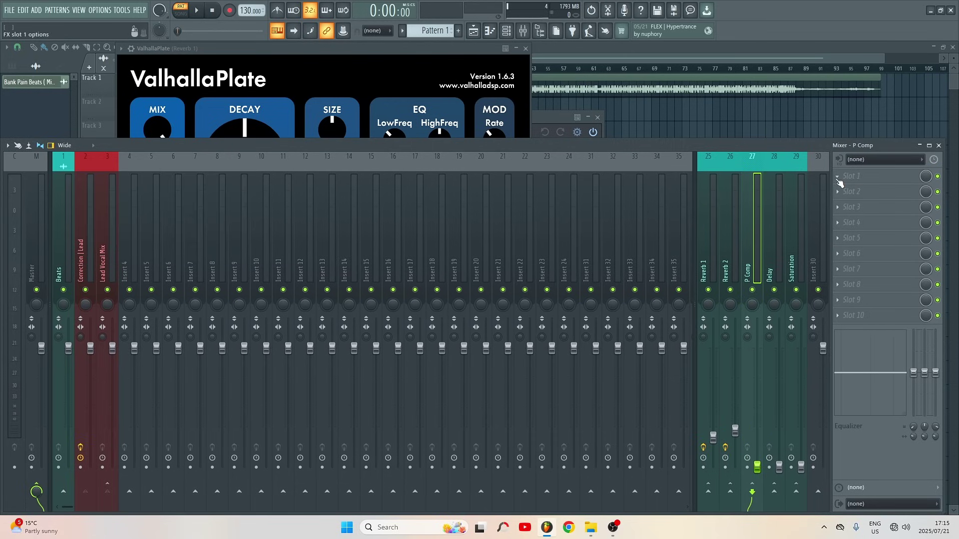
{"action": "left_click", "coordinate": [837, 178]}
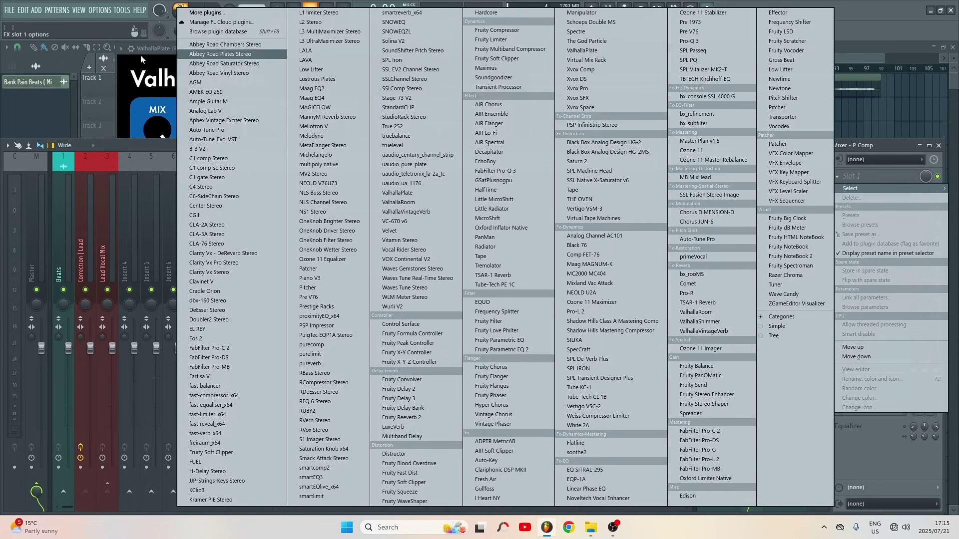
{"action": "left_click", "coordinate": [235, 245]}
{"action": "left_click", "coordinate": [763, 145]}
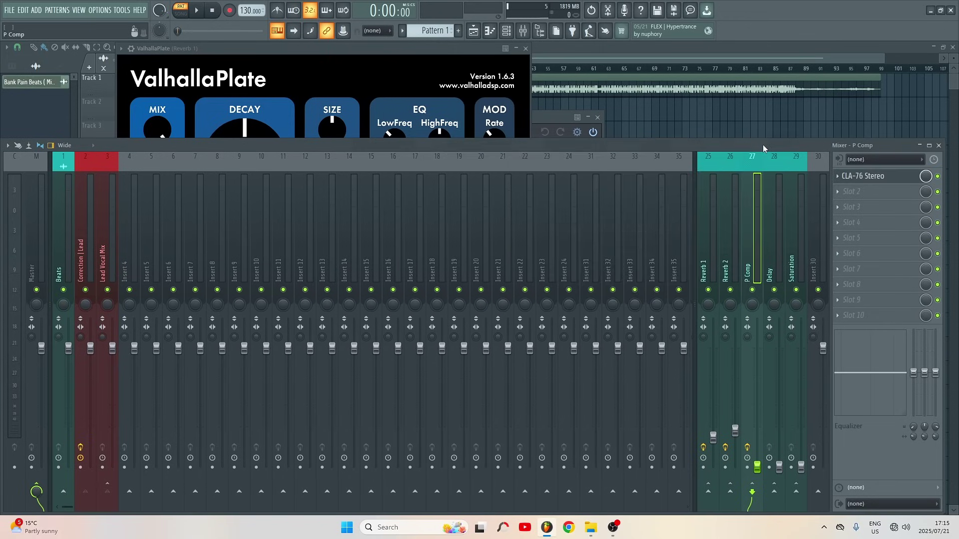
{"action": "left_click_drag", "start_coordinate": [757, 467], "coordinate": [757, 442]}
Load H-Delay Stereo onto the Delay track and raise its volume
{"action": "left_click", "coordinate": [777, 259]}
{"action": "left_click", "coordinate": [838, 178]}
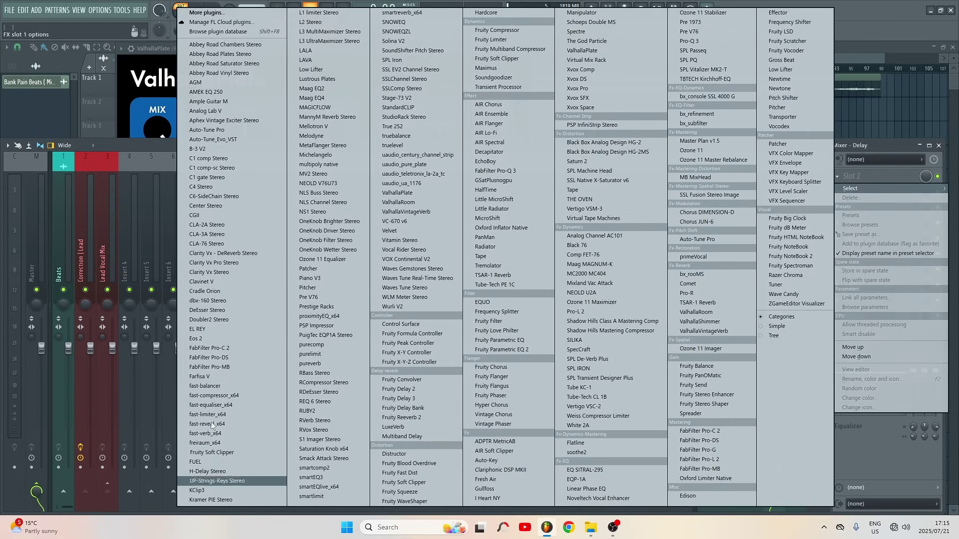
{"action": "left_click", "coordinate": [214, 472]}
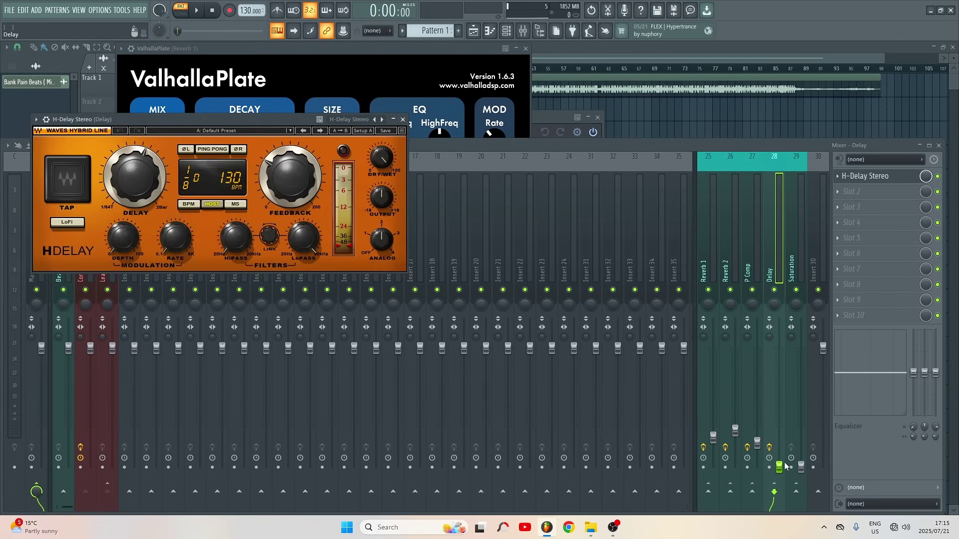
{"action": "left_click_drag", "start_coordinate": [779, 467], "coordinate": [779, 444]}
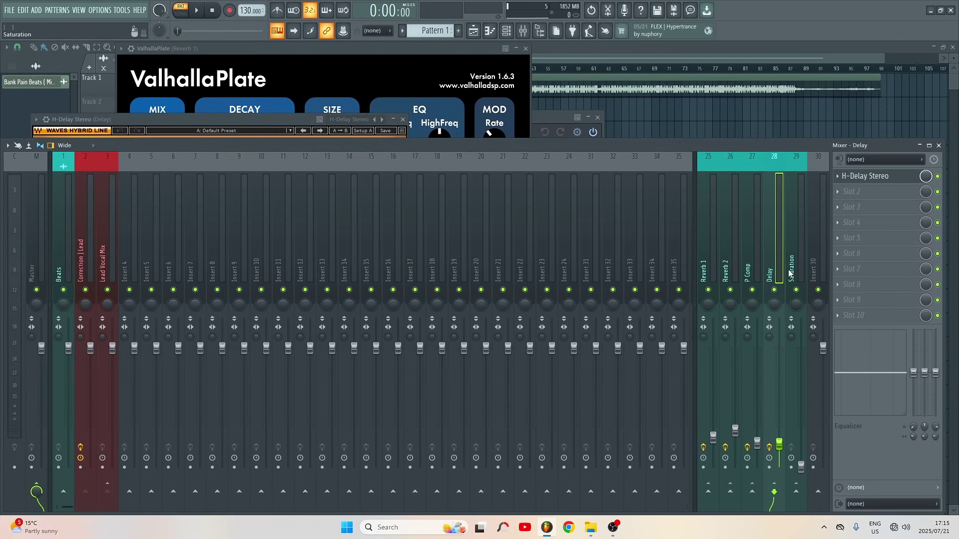
Load Abbey Road Saturator Stereo onto Saturation's first slot and raise its volume
{"action": "left_click", "coordinate": [796, 250]}
{"action": "left_click", "coordinate": [837, 179]}
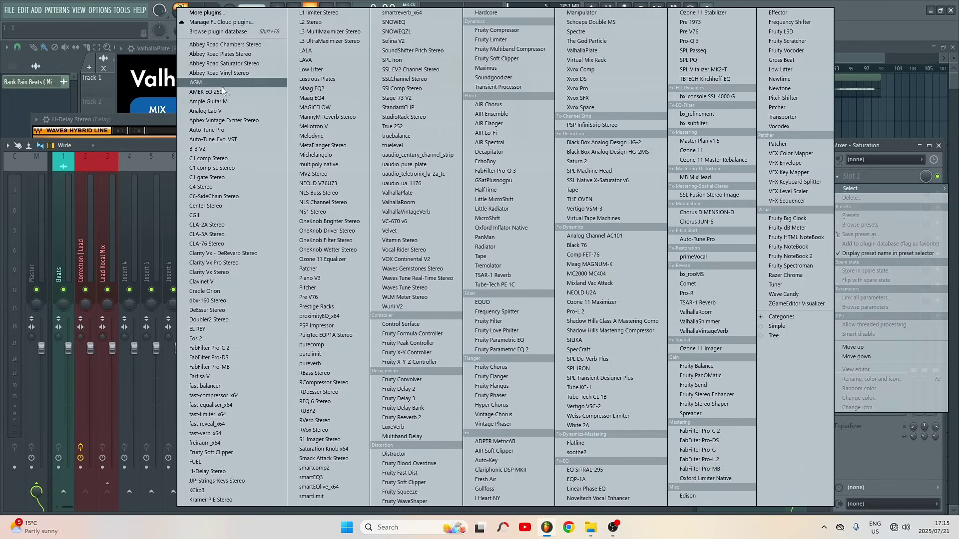
{"action": "left_click", "coordinate": [234, 63]}
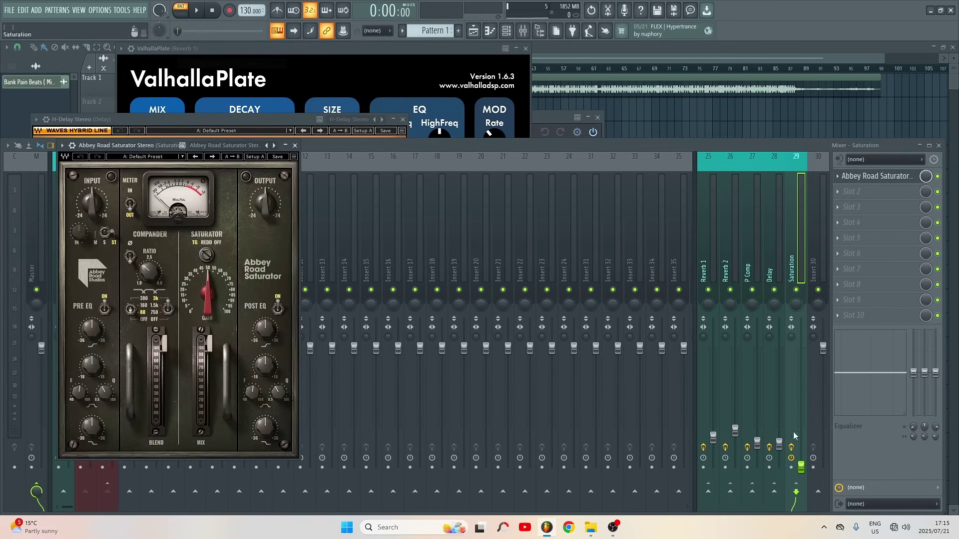
{"action": "left_click_drag", "start_coordinate": [802, 467], "coordinate": [801, 443]}
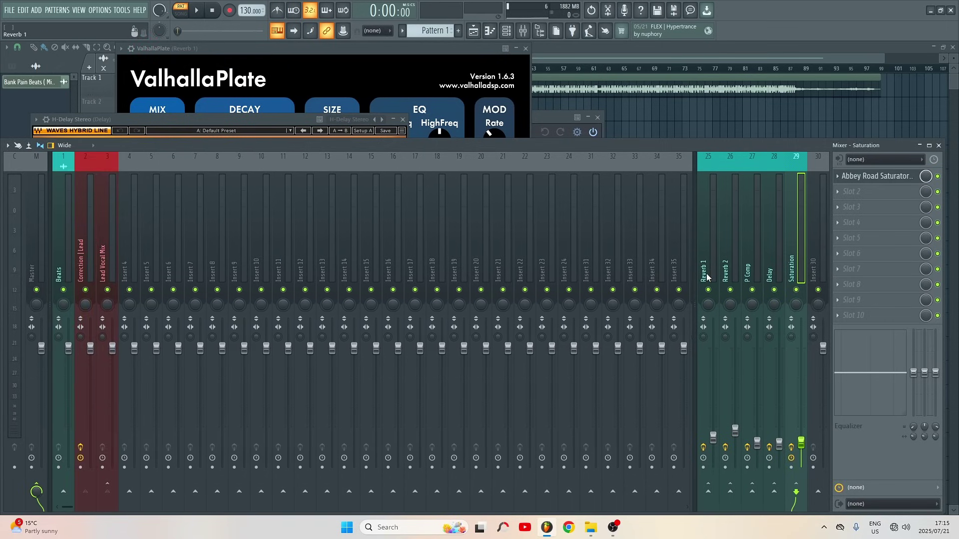
Select Reverb 1, Reverb 2, P Comp, Delay and Saturation, and use 'Route to this track only' on Insert 30
{"action": "left_click", "coordinate": [709, 295]}
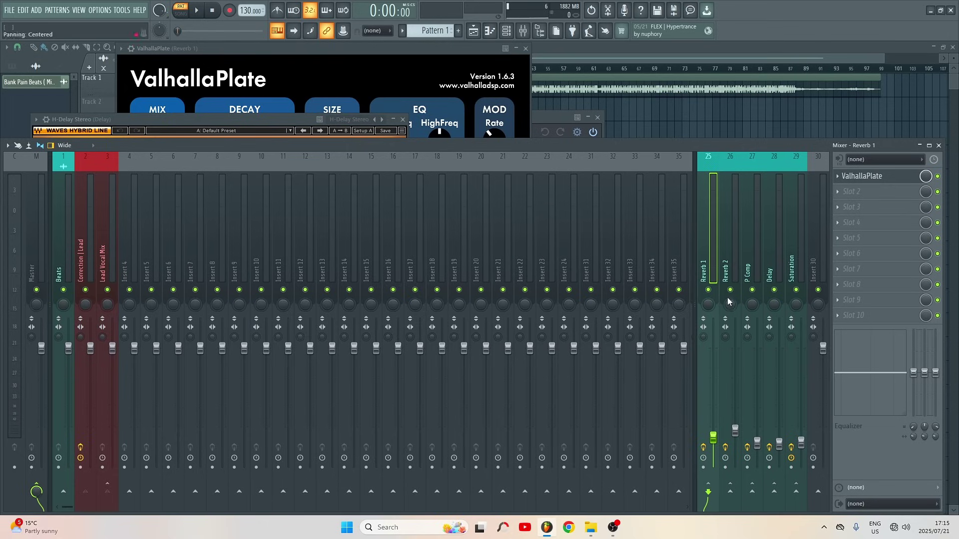
{"action": "left_click", "coordinate": [727, 270], "text": "ctrl"}
{"action": "left_click", "coordinate": [748, 272], "text": "ctrl"}
{"action": "left_click", "coordinate": [771, 273], "text": "ctrl"}
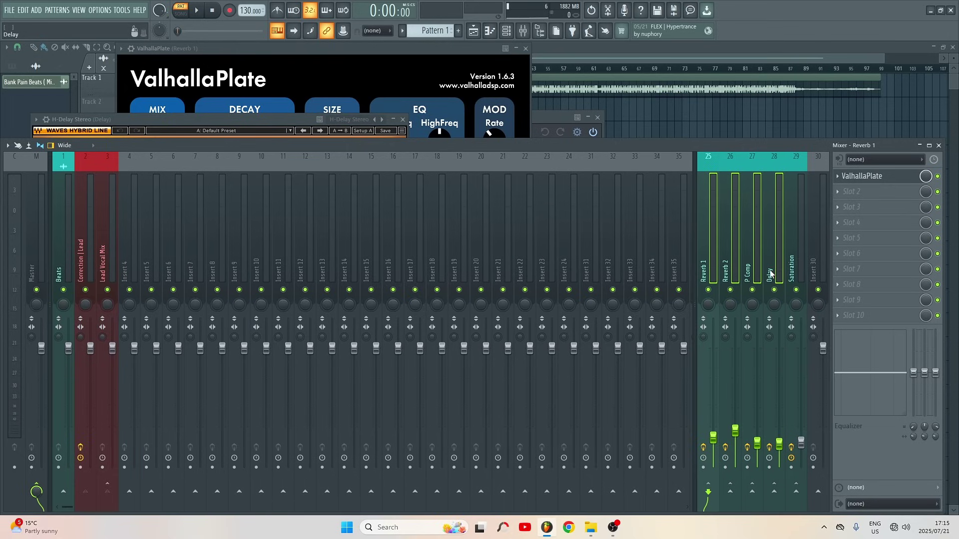
{"action": "left_click", "coordinate": [793, 275], "text": "ctrl"}
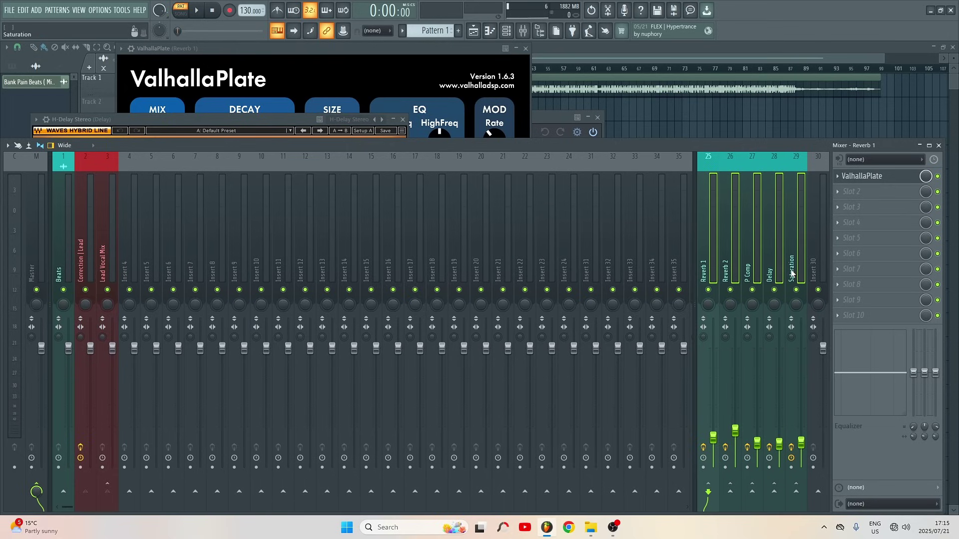
{"action": "right_click", "coordinate": [819, 494]}
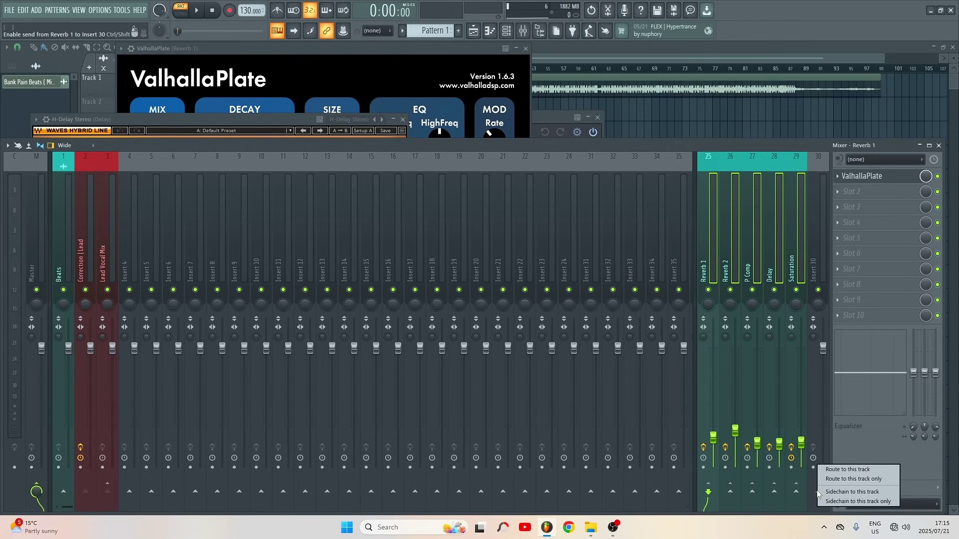
{"action": "left_click", "coordinate": [853, 478]}
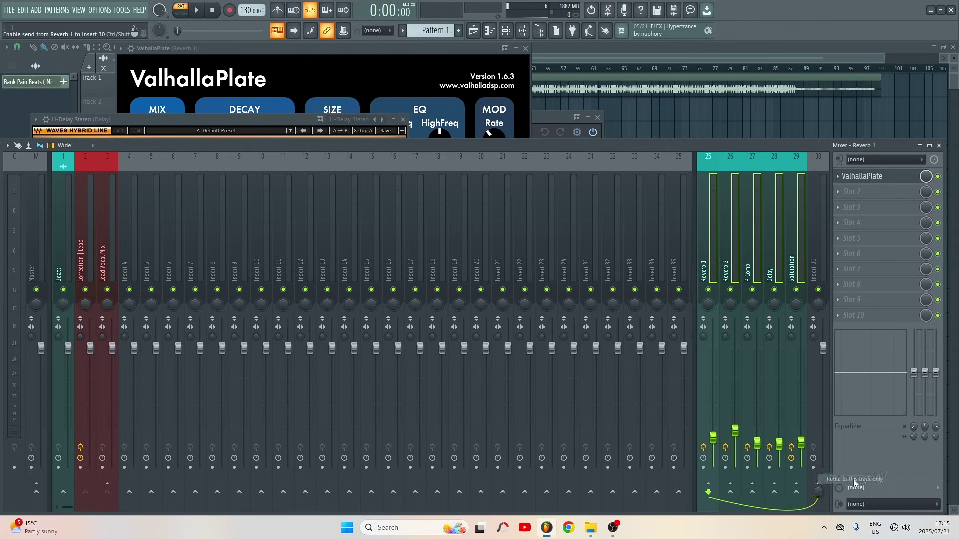
{"action": "left_click", "coordinate": [817, 265]}
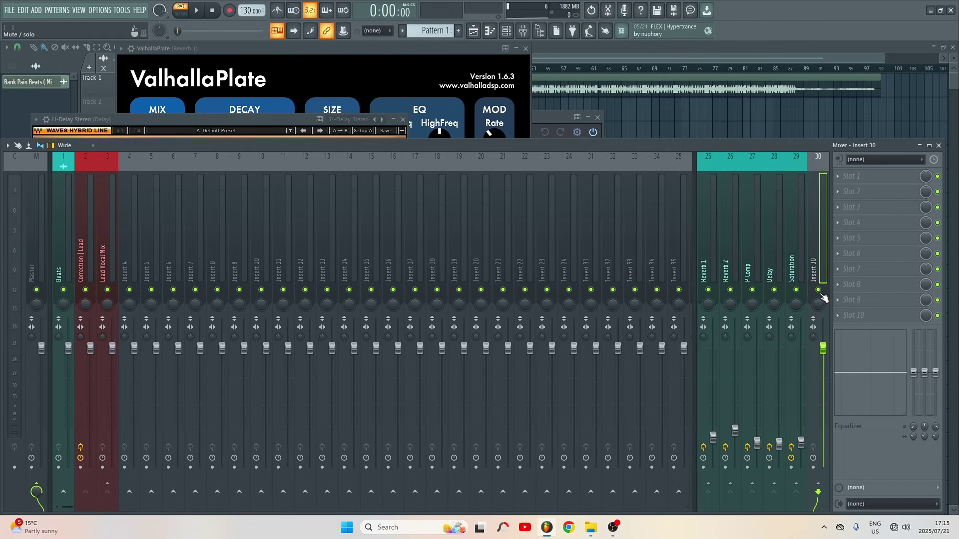
Mute Insert 30, rename it 'FX | Sends On & Off' and colour it drab olive
{"action": "left_click", "coordinate": [818, 291]}
{"action": "right_click", "coordinate": [816, 260]}
{"action": "left_click", "coordinate": [855, 162]}
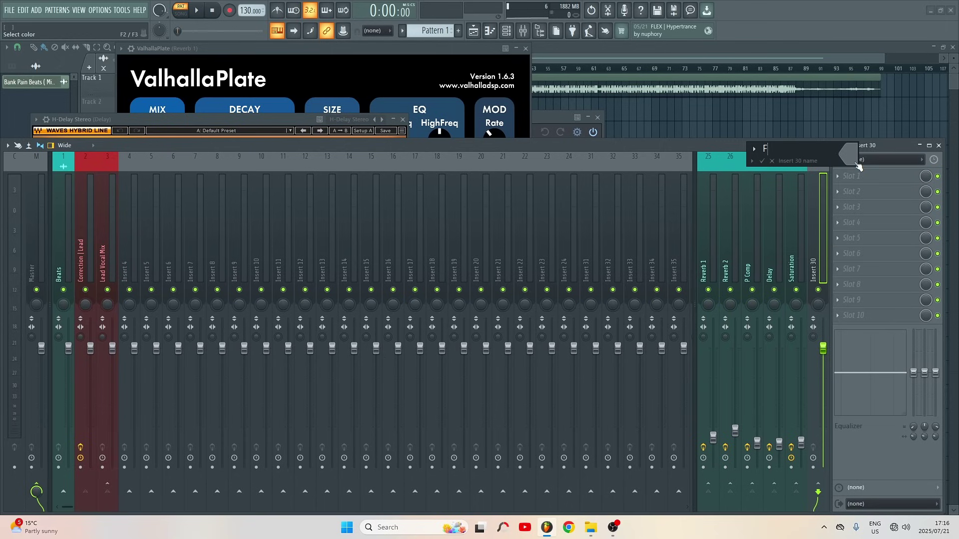
{"action": "type", "text": "FX | Sends"}
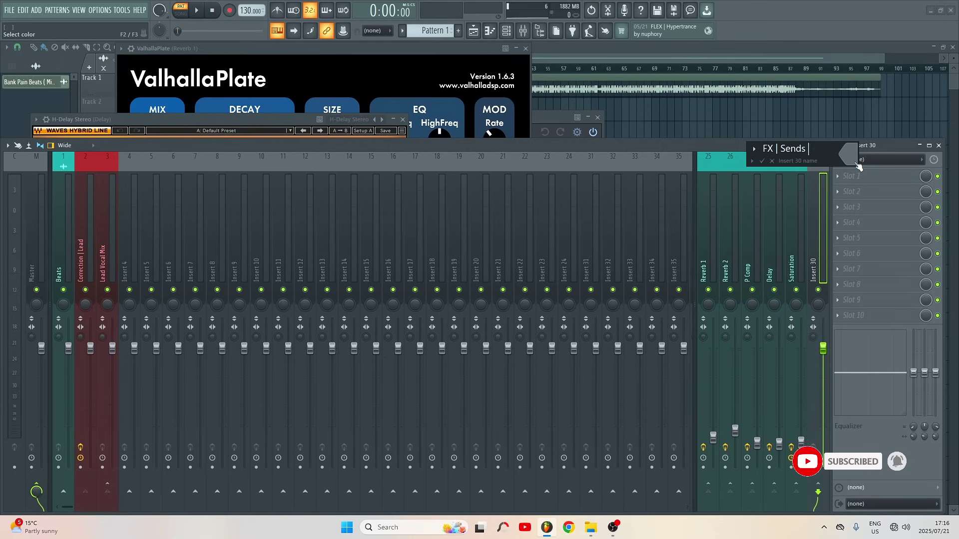
{"action": "type", "text": "On & Off"}
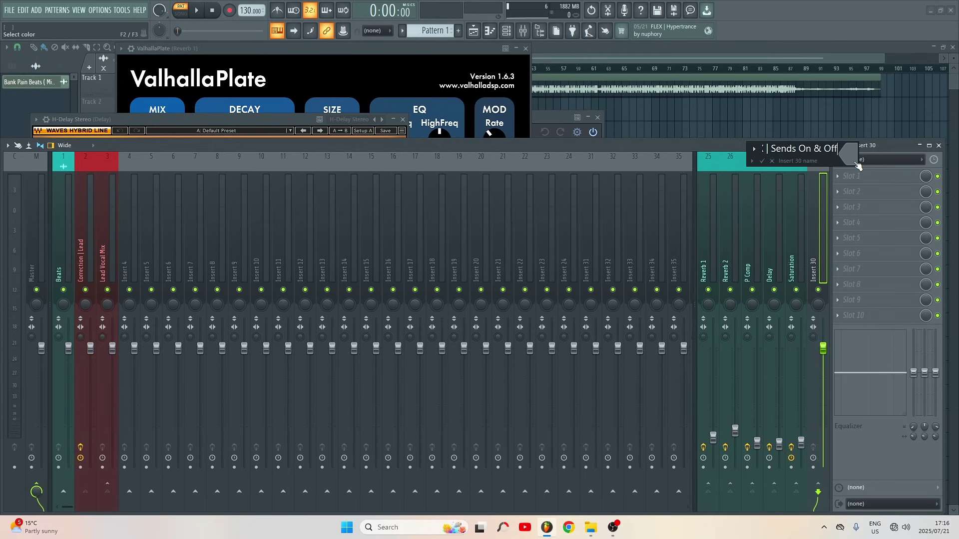
{"action": "left_click", "coordinate": [857, 165]}
{"action": "left_click", "coordinate": [894, 232]}
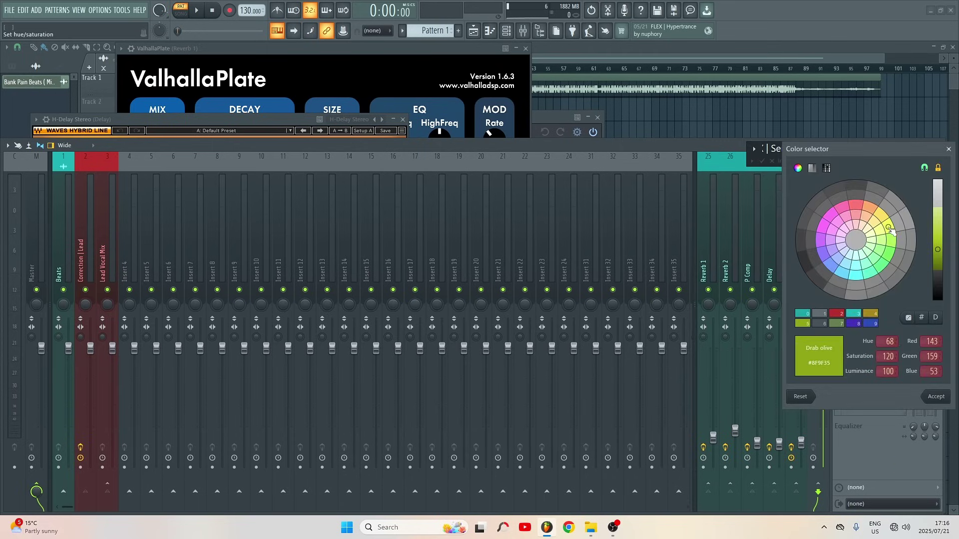
{"action": "key", "text": "Return"}
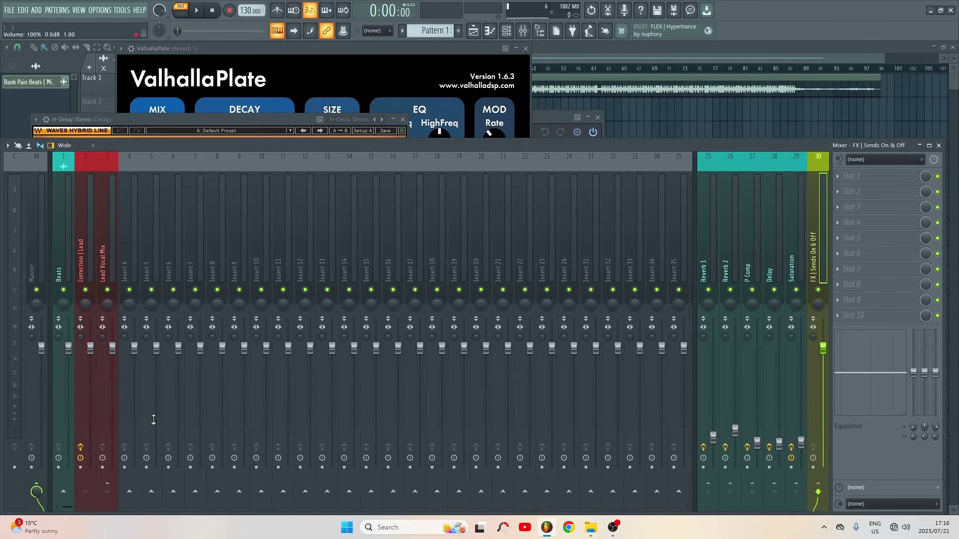
Move Lead Vocal Mix right to Insert 4, then name Insert 3 'Correction | BGV' in magenta
{"action": "left_click", "coordinate": [111, 270]}
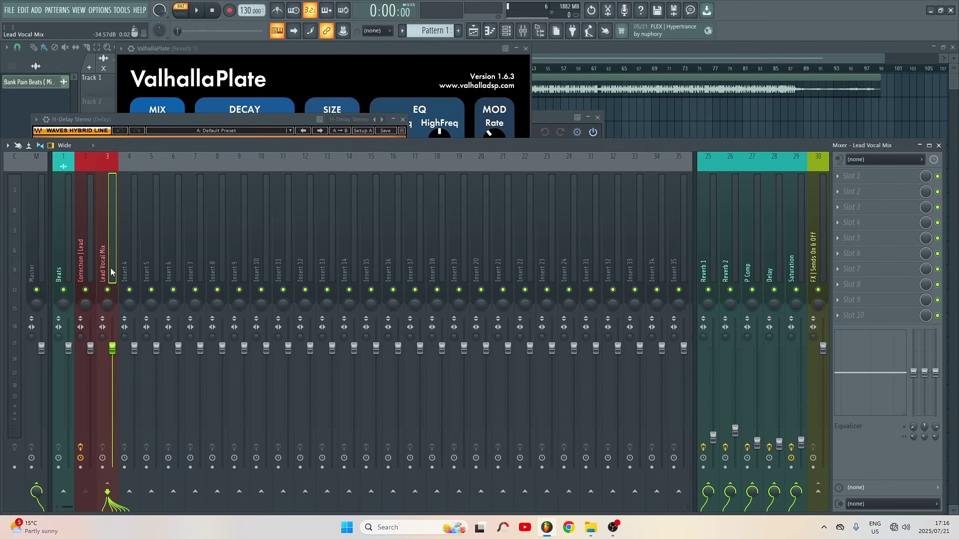
{"action": "key", "text": "alt+Right"}
{"action": "right_click", "coordinate": [109, 266]}
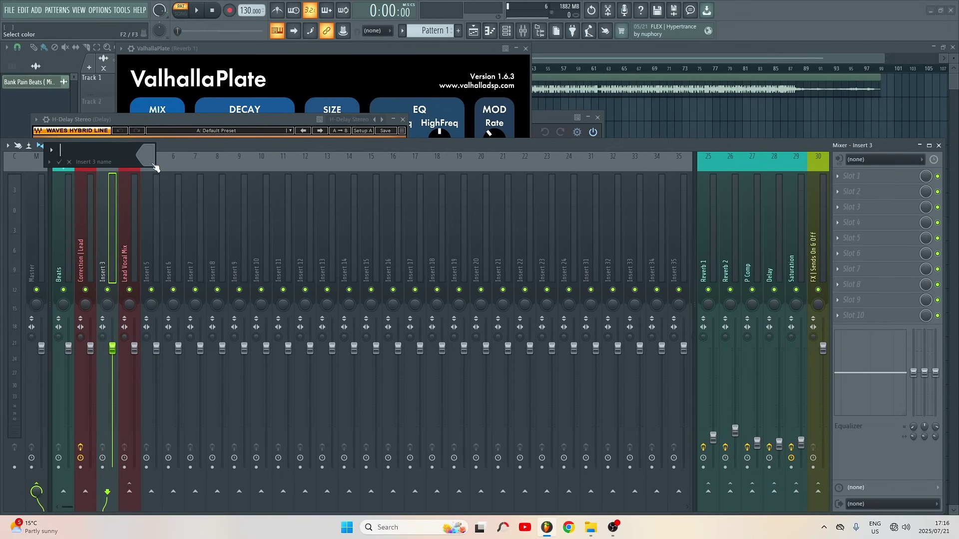
{"action": "type", "text": "Correction | BGV"}
{"action": "left_click", "coordinate": [155, 167]}
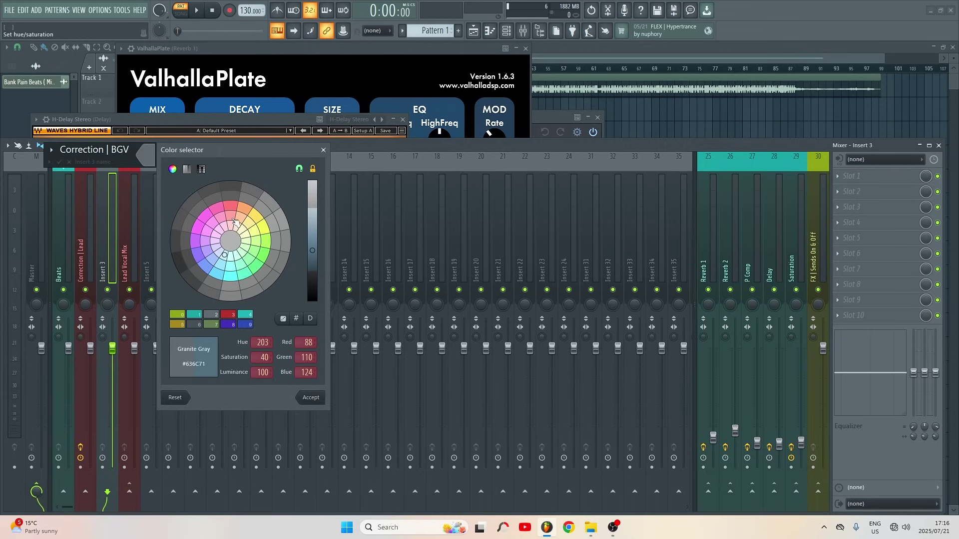
{"action": "left_click", "coordinate": [220, 211]}
{"action": "key", "text": "Return"}
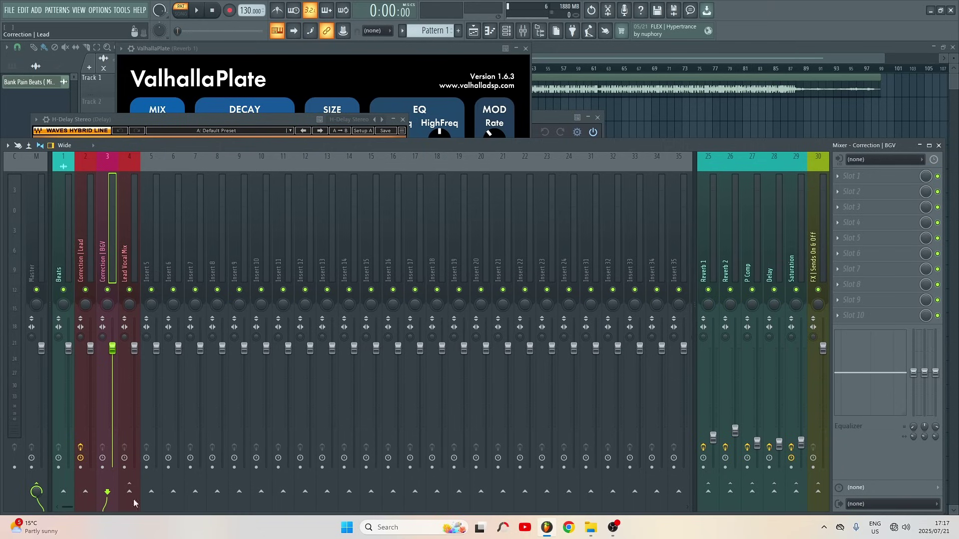
Route Correction | BGV only into Insert 5
{"action": "right_click", "coordinate": [151, 492]}
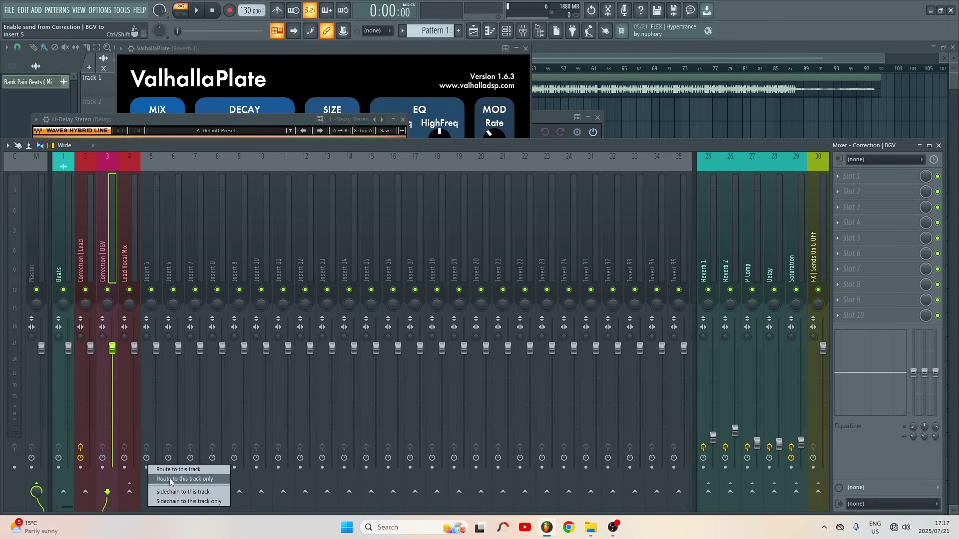
{"action": "left_click", "coordinate": [175, 479]}
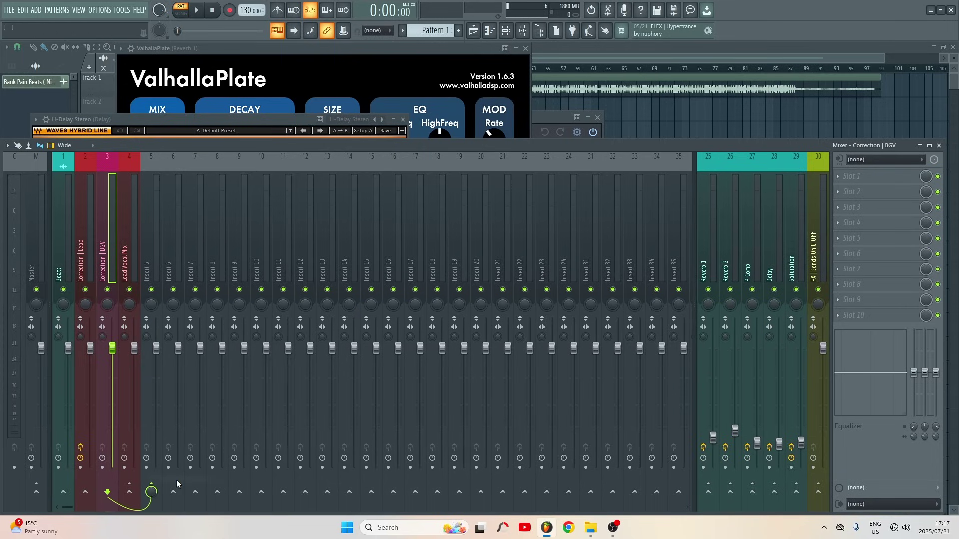
{"action": "left_click", "coordinate": [148, 274]}
Rename Insert 5 'BGV Vocal Mix' and colour it pale violet red (#9F355A)
{"action": "right_click", "coordinate": [148, 276]}
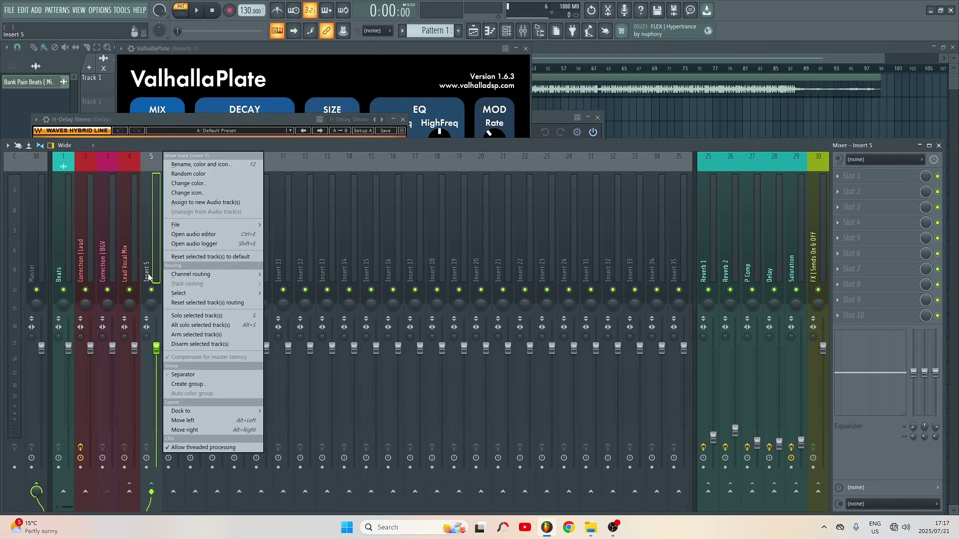
{"action": "left_click", "coordinate": [205, 165]}
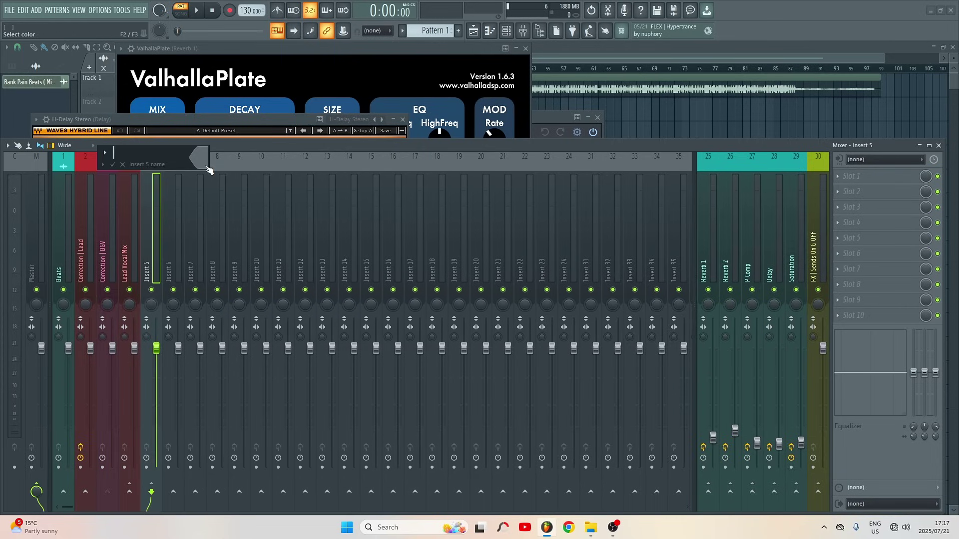
{"action": "type", "text": "BGV Vocal Mix"}
{"action": "left_click", "coordinate": [206, 166]}
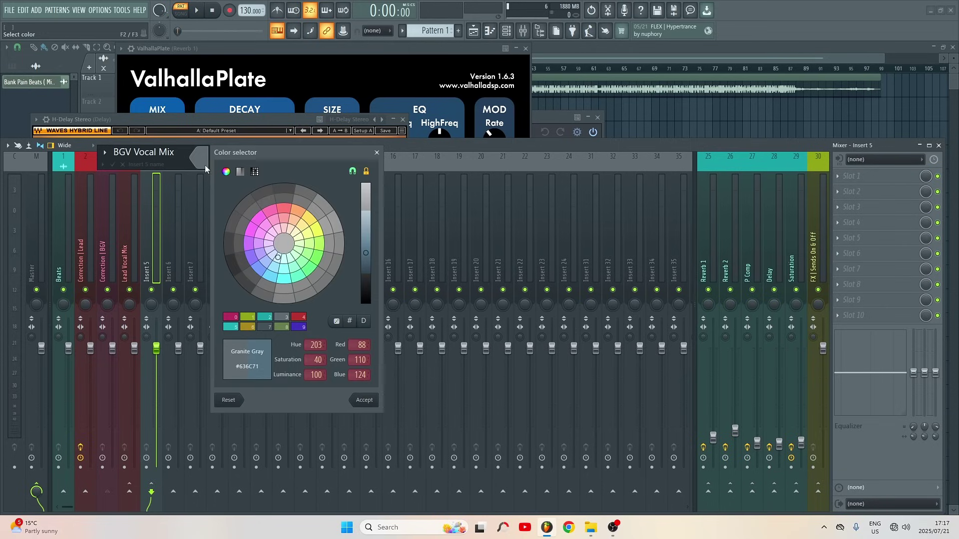
{"action": "left_click", "coordinate": [274, 213]}
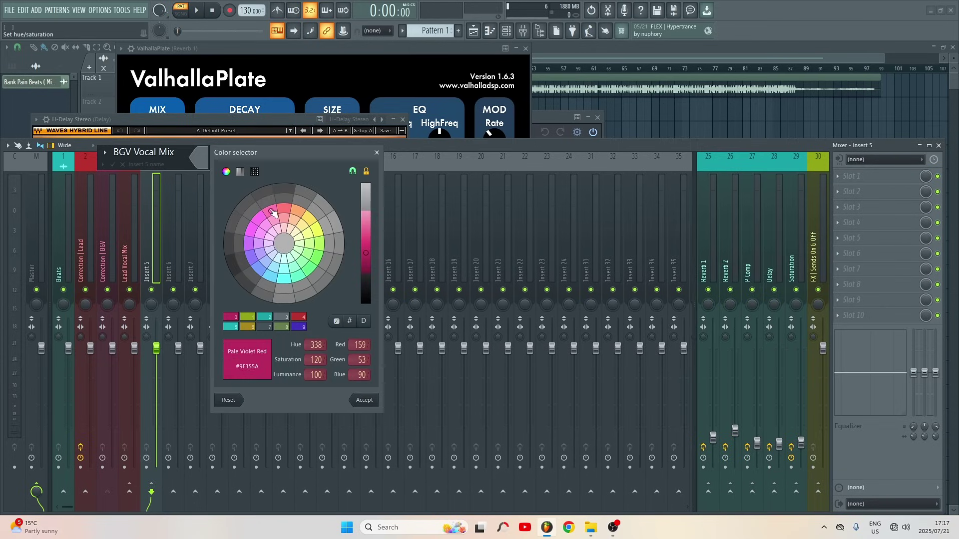
{"action": "key", "text": "Return"}
{"action": "left_click", "coordinate": [105, 272]}
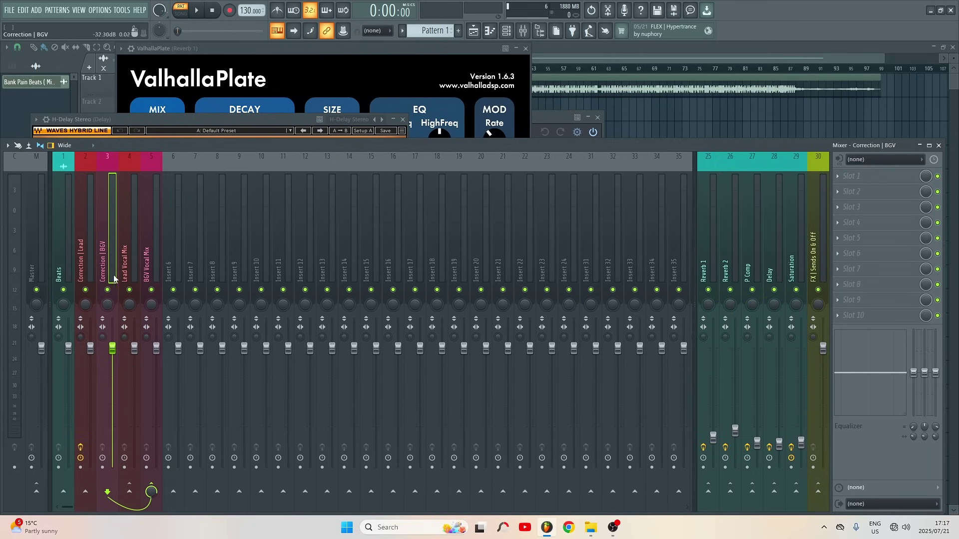
{"action": "left_click", "coordinate": [144, 255]}
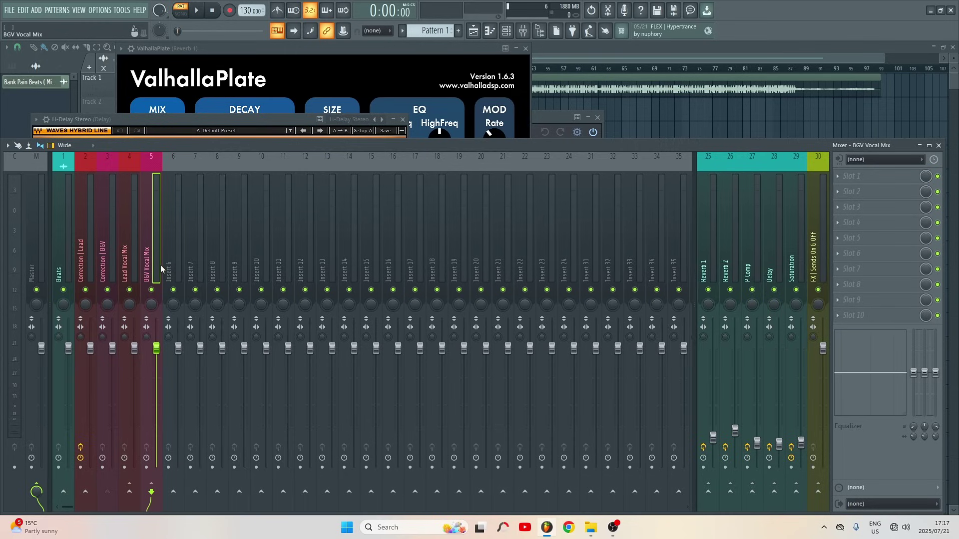
Turn on BGV Vocal Mix's sends into the Reverb 1, P Comp, Delay and Saturation returns
{"action": "left_click", "coordinate": [710, 493]}
{"action": "left_click", "coordinate": [753, 494]}
{"action": "left_click", "coordinate": [774, 495]}
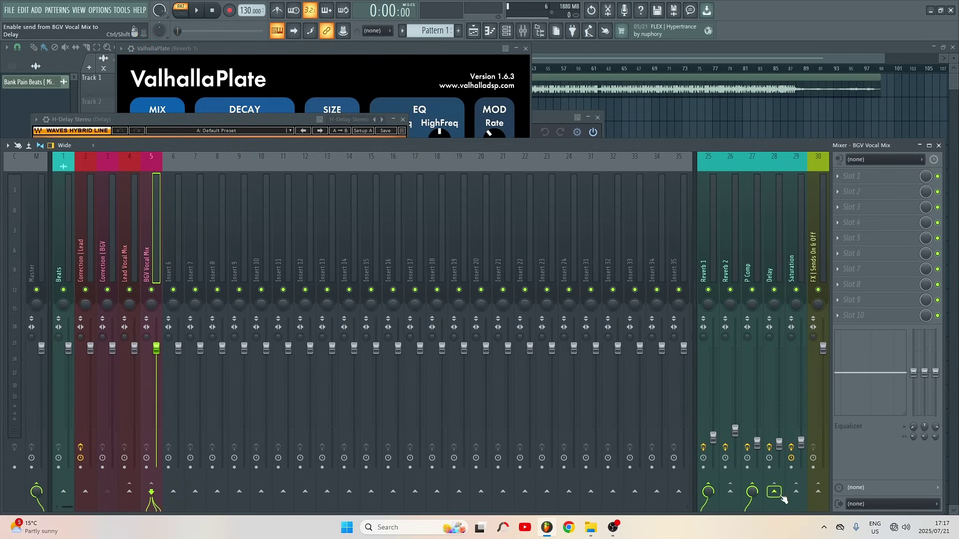
{"action": "left_click", "coordinate": [797, 495]}
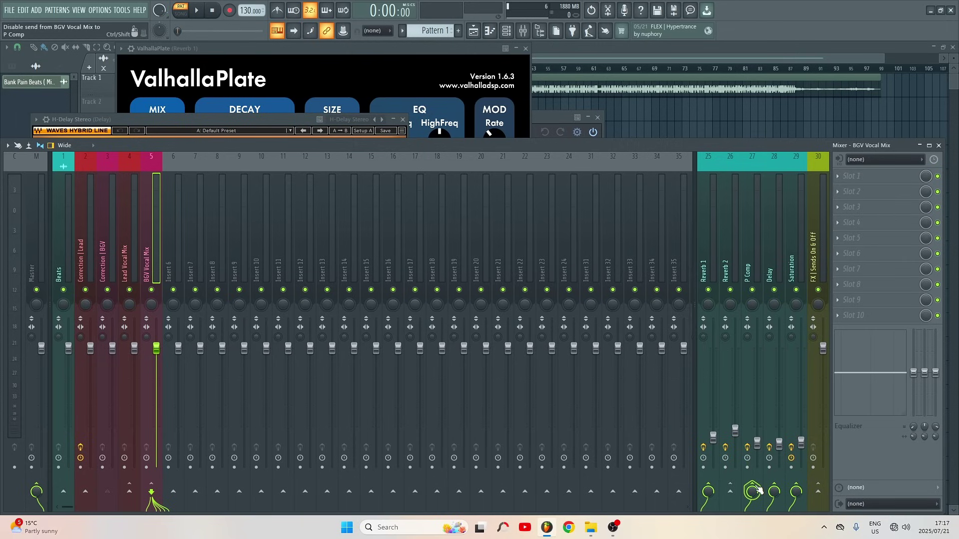